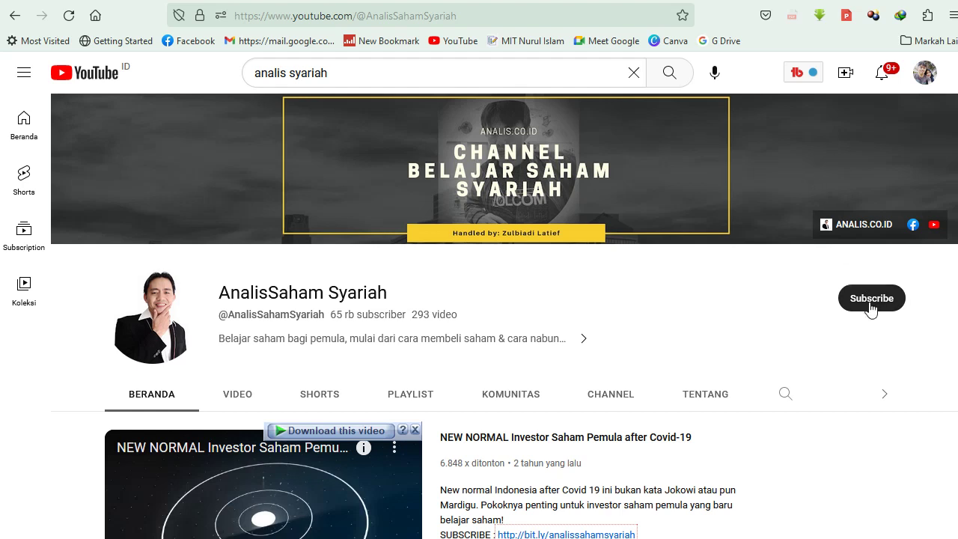
Step: Scroll down and back up through the current page
{"action": "scroll", "coordinate": [524, 341], "scroll_direction": "down", "scroll_amount": 2}
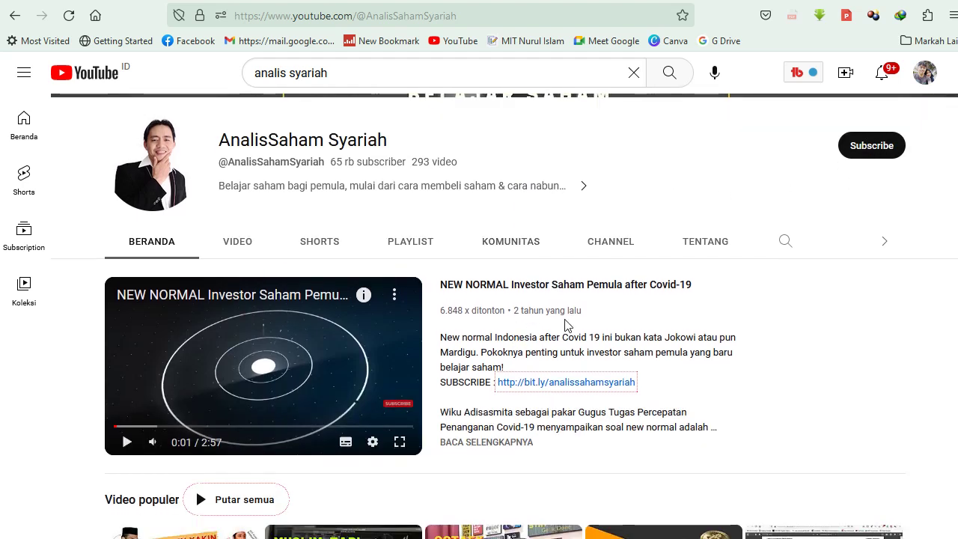
{"action": "scroll", "coordinate": [554, 352], "scroll_direction": "down", "scroll_amount": 3}
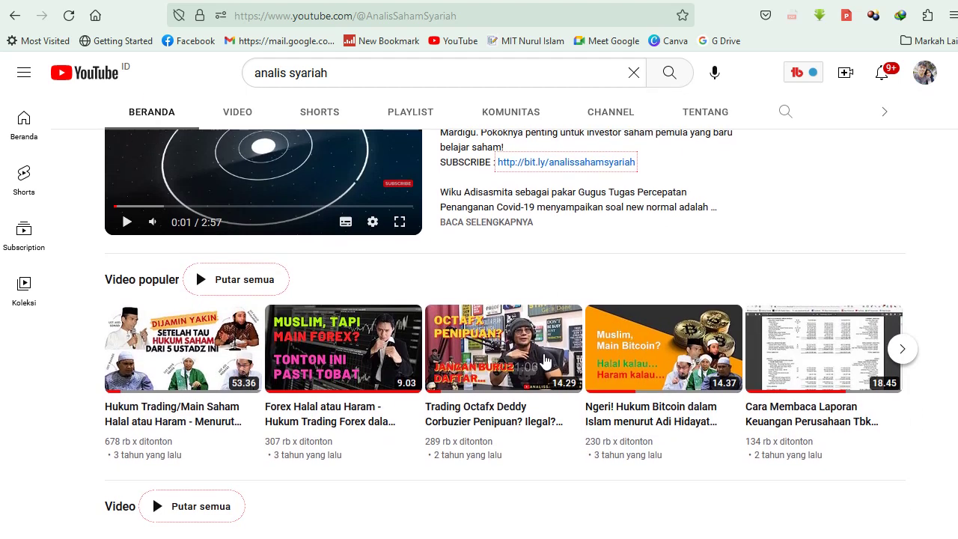
{"action": "scroll", "coordinate": [545, 361], "scroll_direction": "down", "scroll_amount": 2}
{"action": "scroll", "coordinate": [591, 363], "scroll_direction": "down", "scroll_amount": 3}
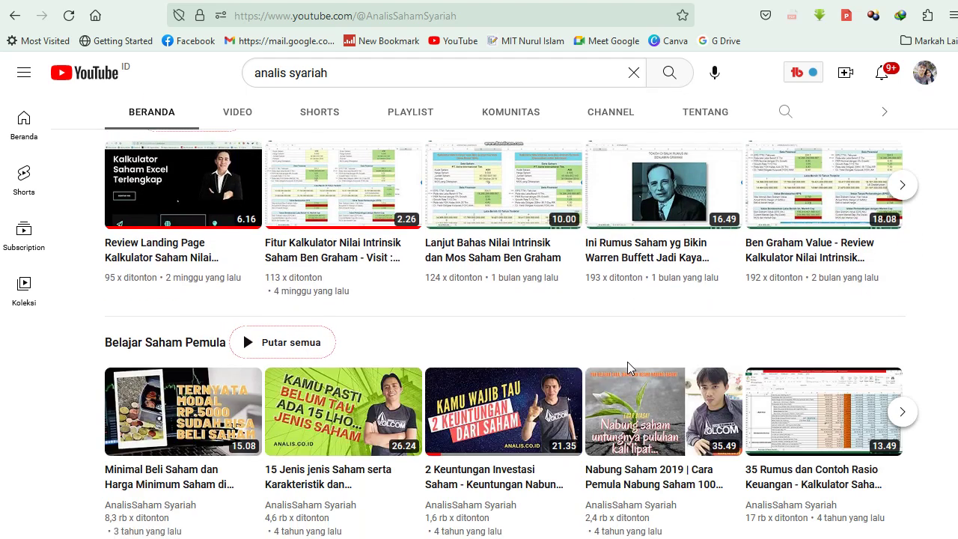
{"action": "scroll", "coordinate": [607, 356], "scroll_direction": "up", "scroll_amount": 2}
{"action": "scroll", "coordinate": [449, 374], "scroll_direction": "up", "scroll_amount": 1}
{"action": "scroll", "coordinate": [68, 433], "scroll_direction": "up", "scroll_amount": 3}
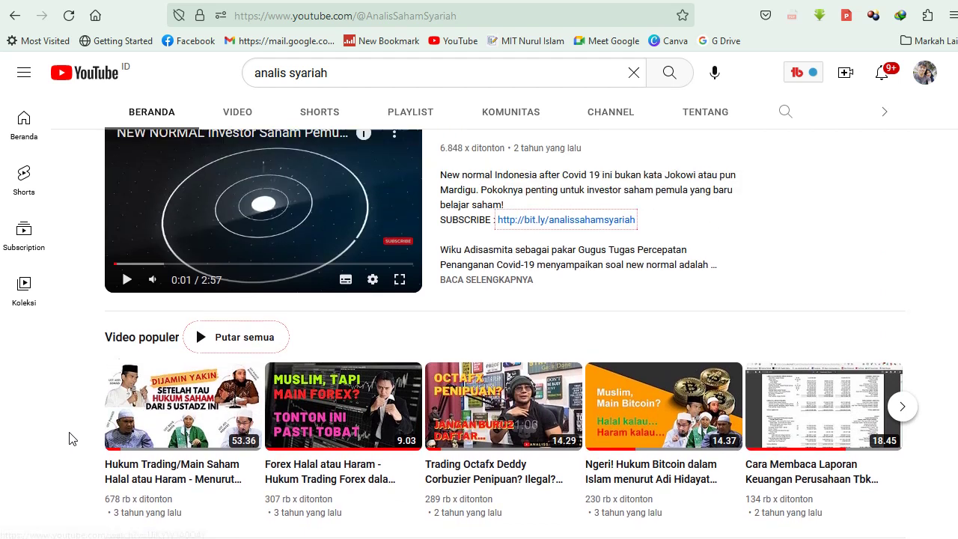
{"action": "scroll", "coordinate": [533, 311], "scroll_direction": "up", "scroll_amount": 3}
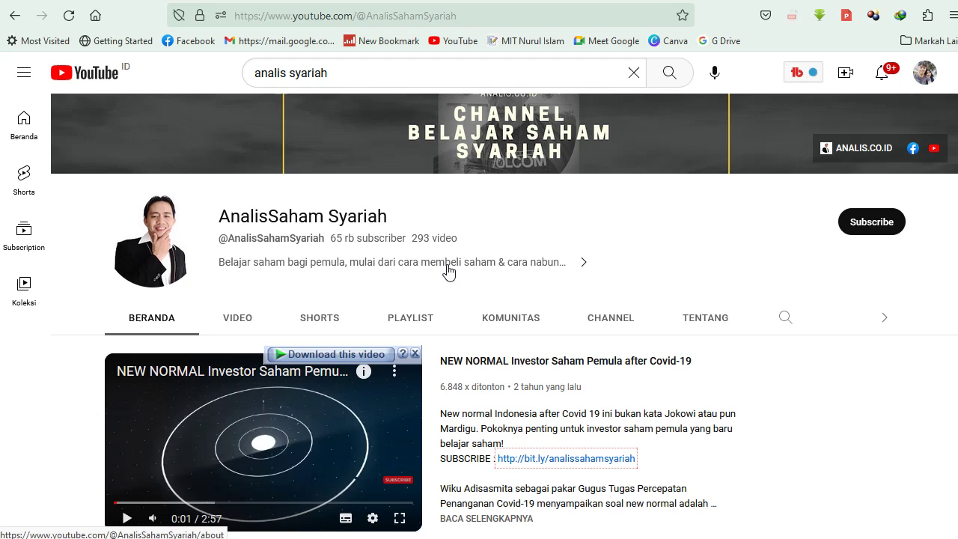
{"action": "scroll", "coordinate": [449, 268], "scroll_direction": "up", "scroll_amount": 2}
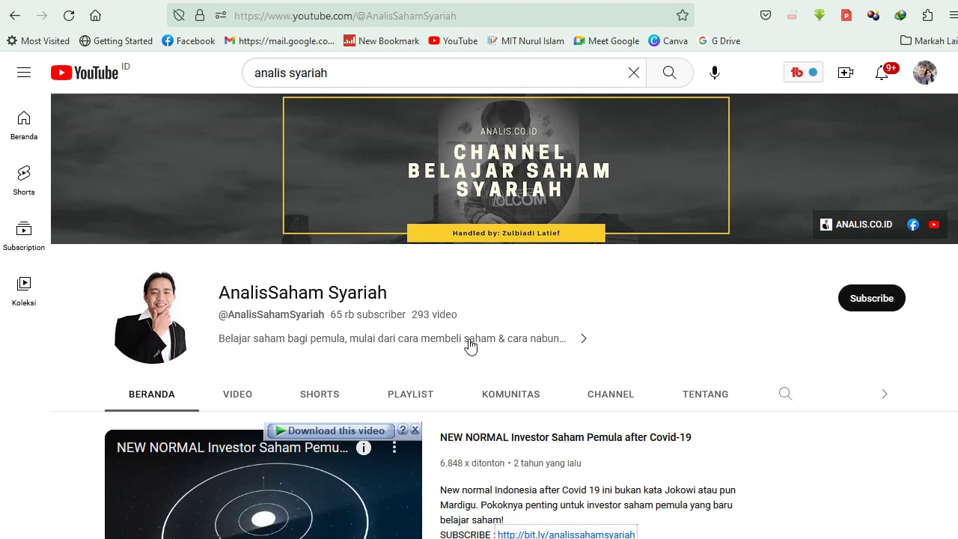
{"action": "scroll", "coordinate": [535, 384], "scroll_direction": "down", "scroll_amount": 2}
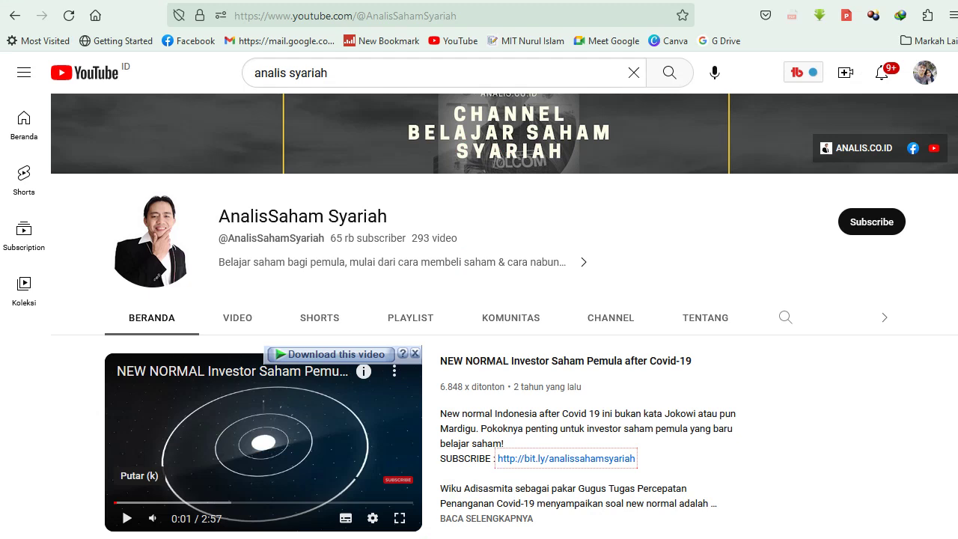
Step: Load kalkulator.analis.co.id in a new tab, reloading it after the error page
{"action": "key", "text": "ctrl+t"}
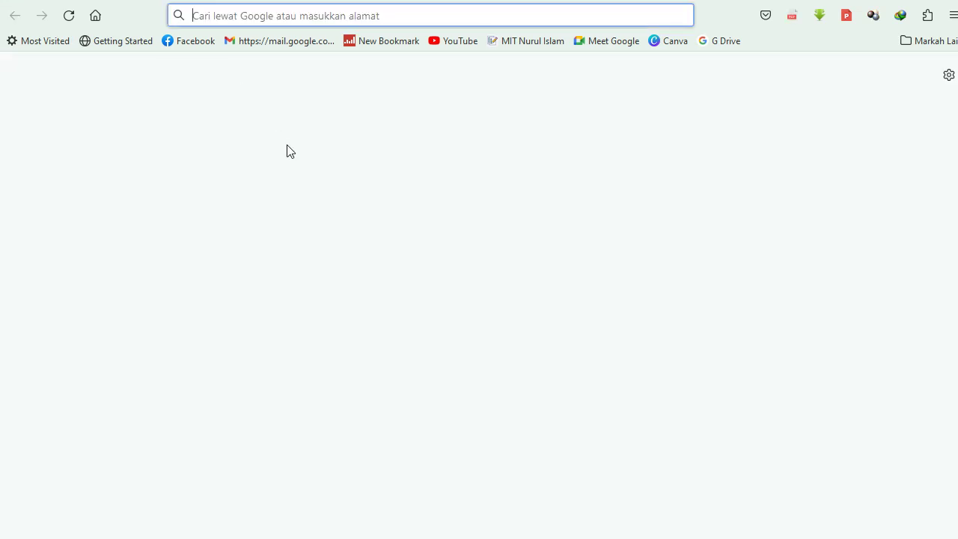
{"action": "type", "text": "kalkulator.analis.co.id/"}
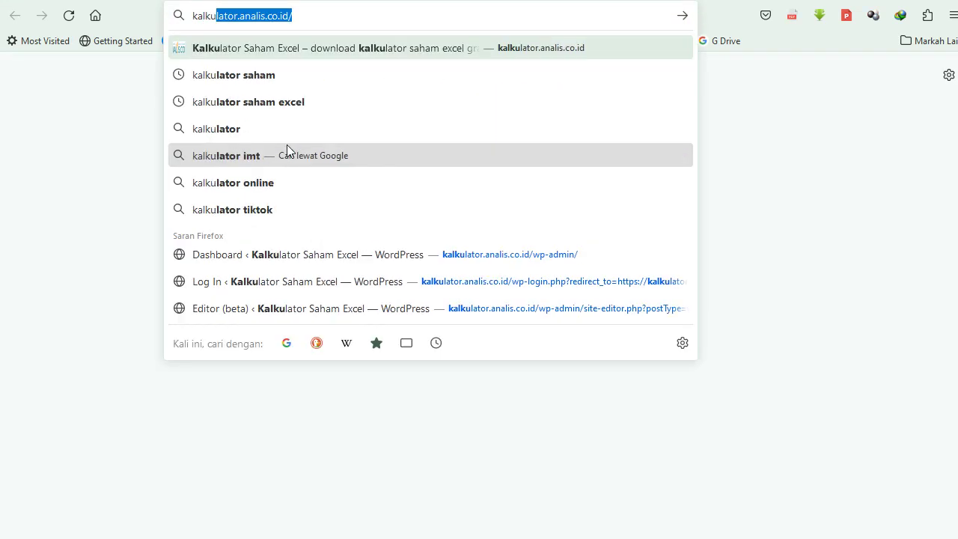
{"action": "key", "text": "Return"}
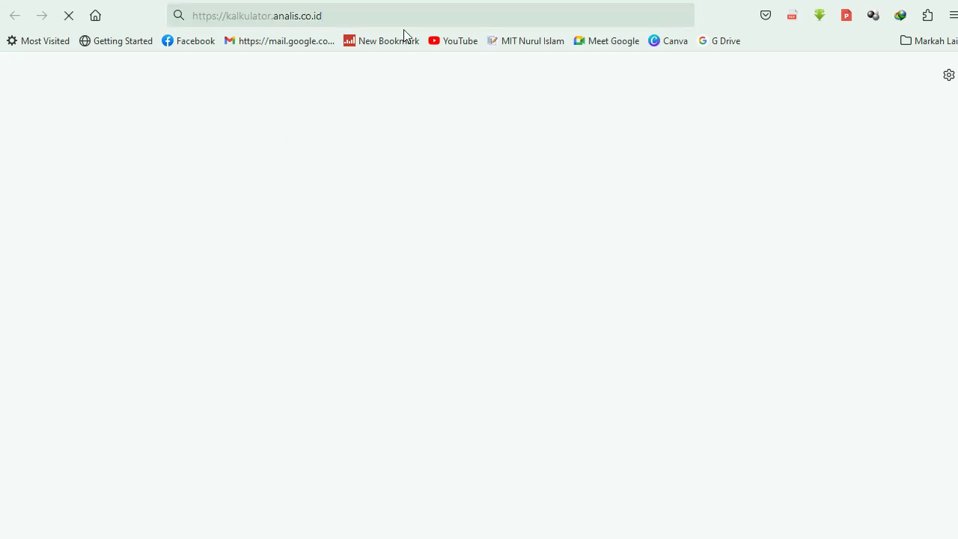
{"action": "left_click_drag", "start_coordinate": [331, 13], "coordinate": [189, 14]}
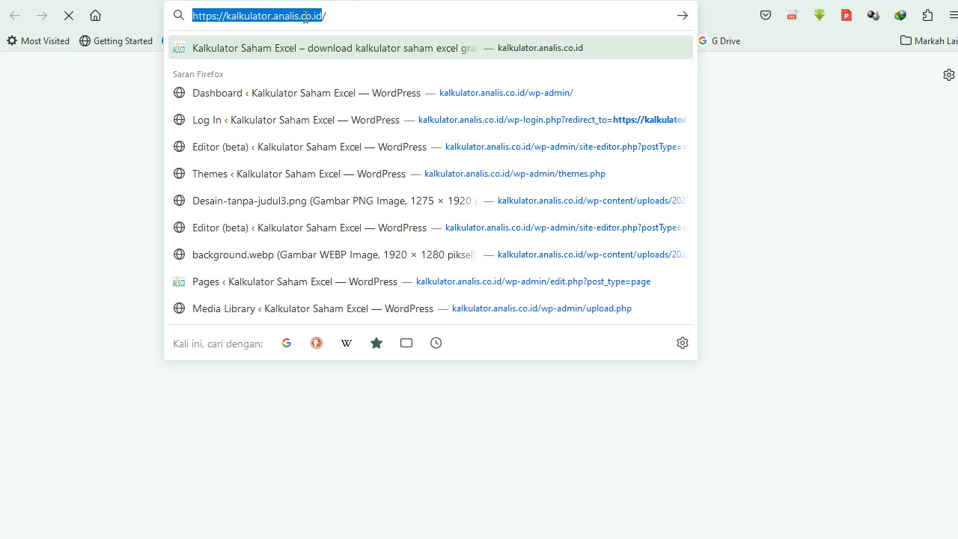
{"action": "left_click", "coordinate": [331, 16]}
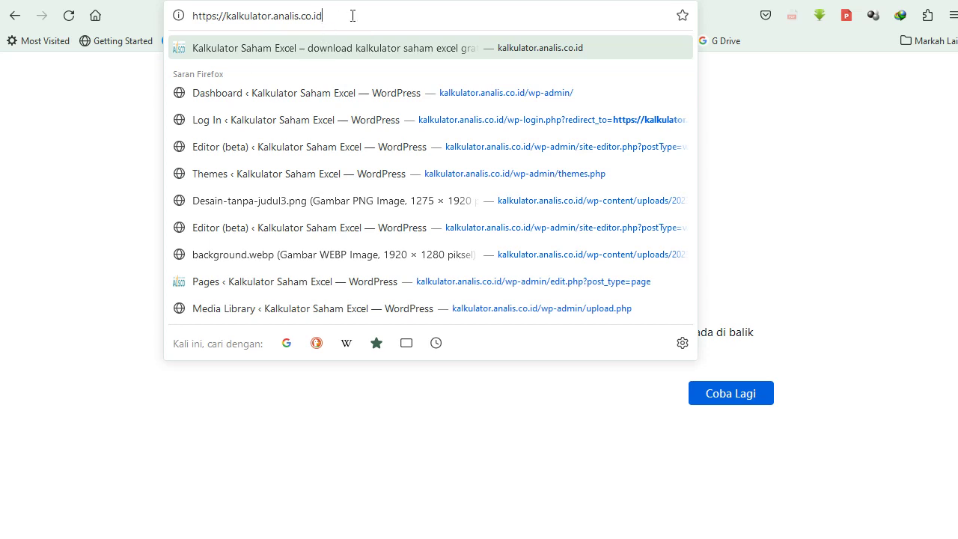
{"action": "key", "text": "Return"}
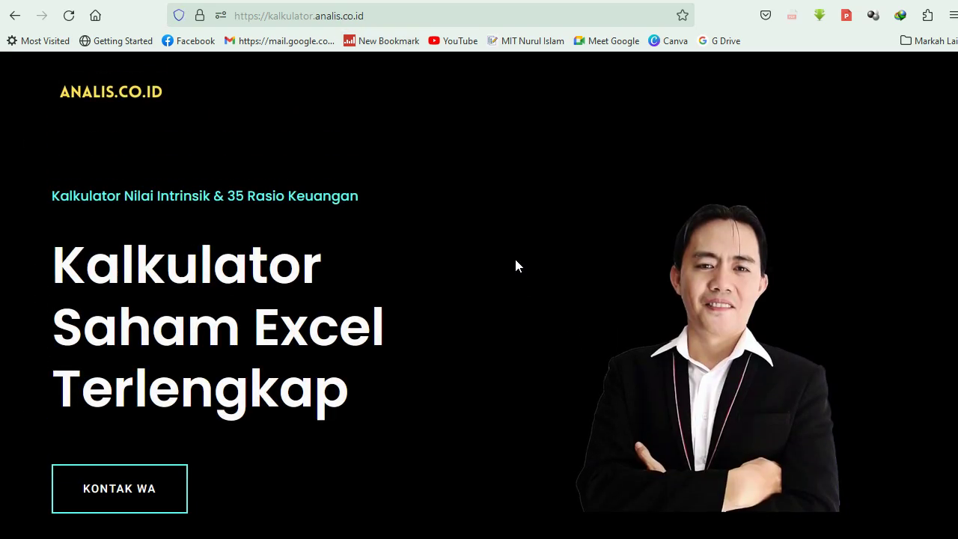
Step: Scroll the sales page down to the price, then back up to the Rp.499.000 video bonus
{"action": "scroll", "coordinate": [514, 266], "scroll_direction": "down", "scroll_amount": 2}
{"action": "scroll", "coordinate": [514, 266], "scroll_direction": "down", "scroll_amount": 2}
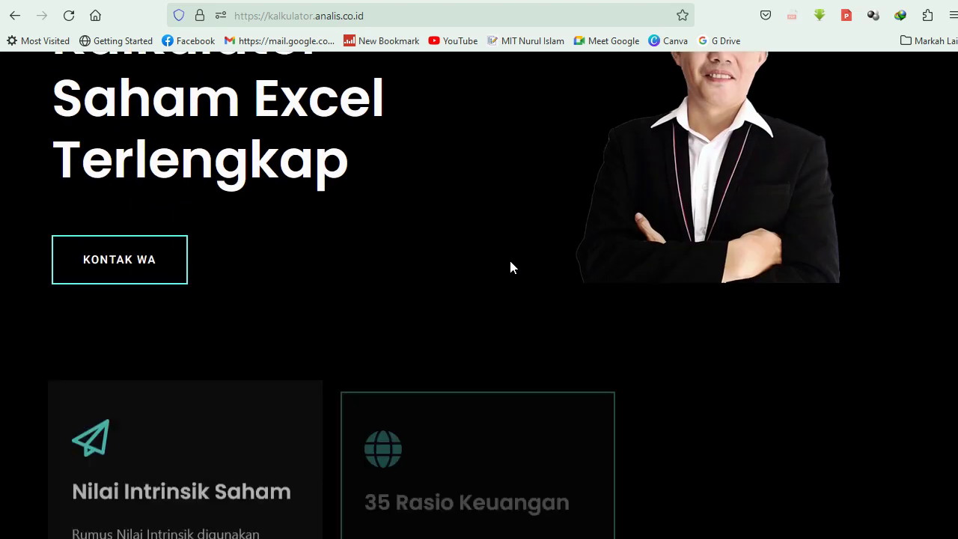
{"action": "scroll", "coordinate": [513, 267], "scroll_direction": "down", "scroll_amount": 2}
{"action": "scroll", "coordinate": [479, 299], "scroll_direction": "down", "scroll_amount": 3}
{"action": "scroll", "coordinate": [387, 298], "scroll_direction": "up", "scroll_amount": 5}
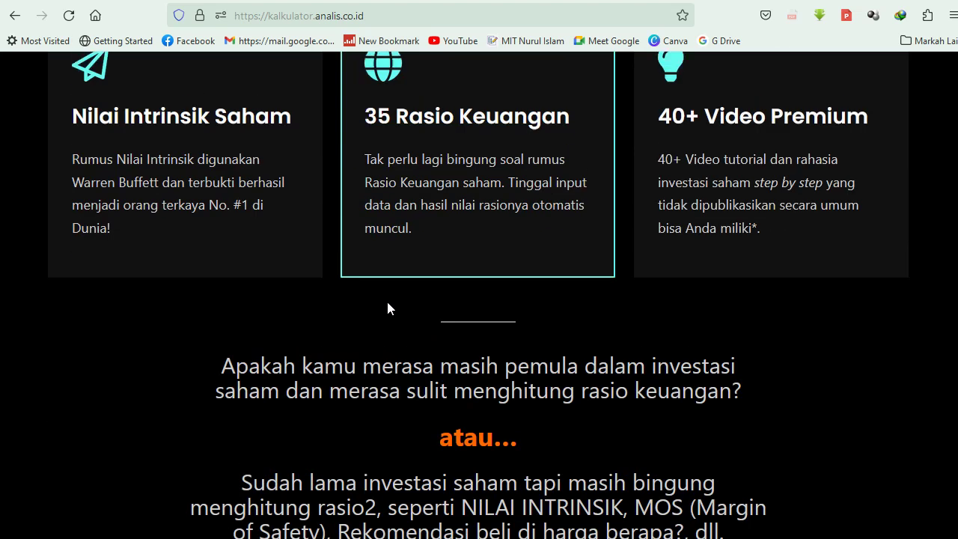
{"action": "scroll", "coordinate": [386, 292], "scroll_direction": "up", "scroll_amount": 3}
{"action": "scroll", "coordinate": [477, 308], "scroll_direction": "down", "scroll_amount": 2}
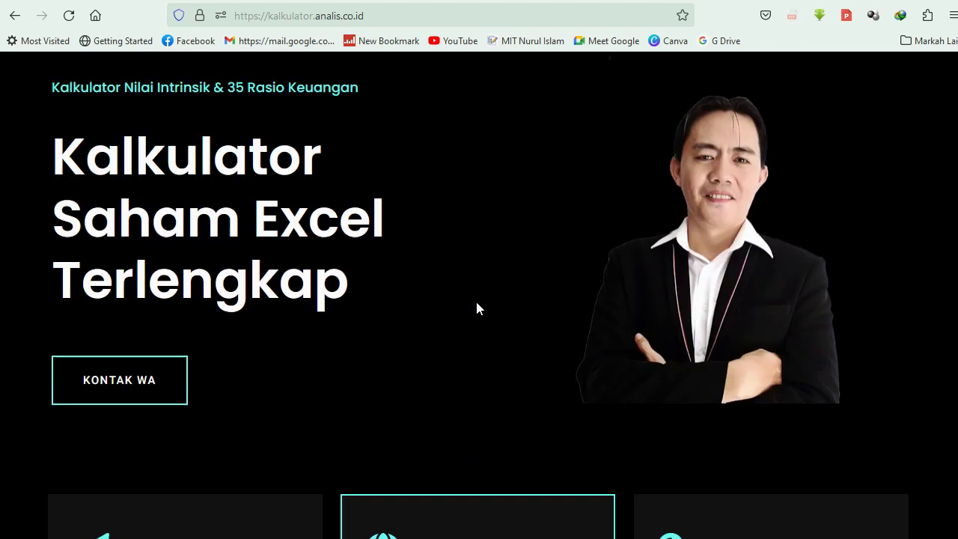
{"action": "scroll", "coordinate": [479, 306], "scroll_direction": "down", "scroll_amount": 5}
{"action": "scroll", "coordinate": [483, 303], "scroll_direction": "down", "scroll_amount": 1}
{"action": "scroll", "coordinate": [486, 307], "scroll_direction": "down", "scroll_amount": 3}
{"action": "scroll", "coordinate": [486, 307], "scroll_direction": "down", "scroll_amount": 1}
{"action": "scroll", "coordinate": [486, 307], "scroll_direction": "down", "scroll_amount": 2}
{"action": "scroll", "coordinate": [486, 307], "scroll_direction": "down", "scroll_amount": 3}
{"action": "scroll", "coordinate": [486, 307], "scroll_direction": "down", "scroll_amount": 5}
{"action": "scroll", "coordinate": [486, 307], "scroll_direction": "down", "scroll_amount": 3}
{"action": "scroll", "coordinate": [483, 307], "scroll_direction": "down", "scroll_amount": 3}
{"action": "scroll", "coordinate": [483, 306], "scroll_direction": "down", "scroll_amount": 3}
{"action": "scroll", "coordinate": [484, 310], "scroll_direction": "down", "scroll_amount": 3}
{"action": "scroll", "coordinate": [485, 313], "scroll_direction": "down", "scroll_amount": 3}
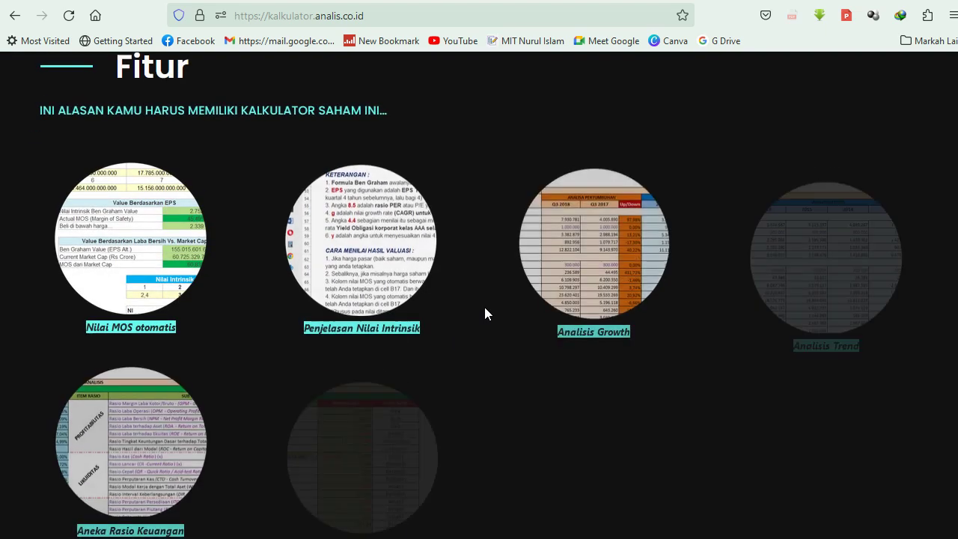
{"action": "scroll", "coordinate": [485, 313], "scroll_direction": "down", "scroll_amount": 5}
{"action": "scroll", "coordinate": [484, 308], "scroll_direction": "down", "scroll_amount": 3}
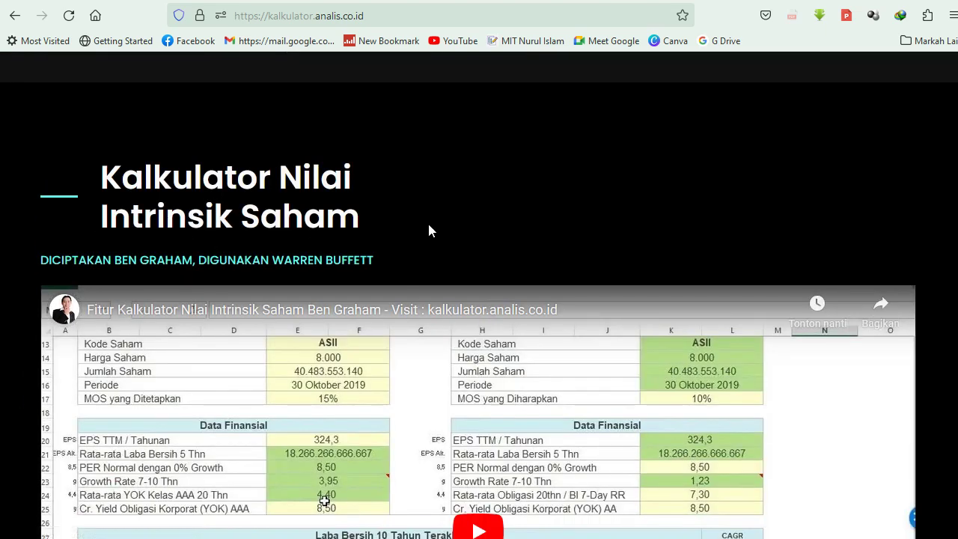
{"action": "scroll", "coordinate": [430, 224], "scroll_direction": "down", "scroll_amount": 5}
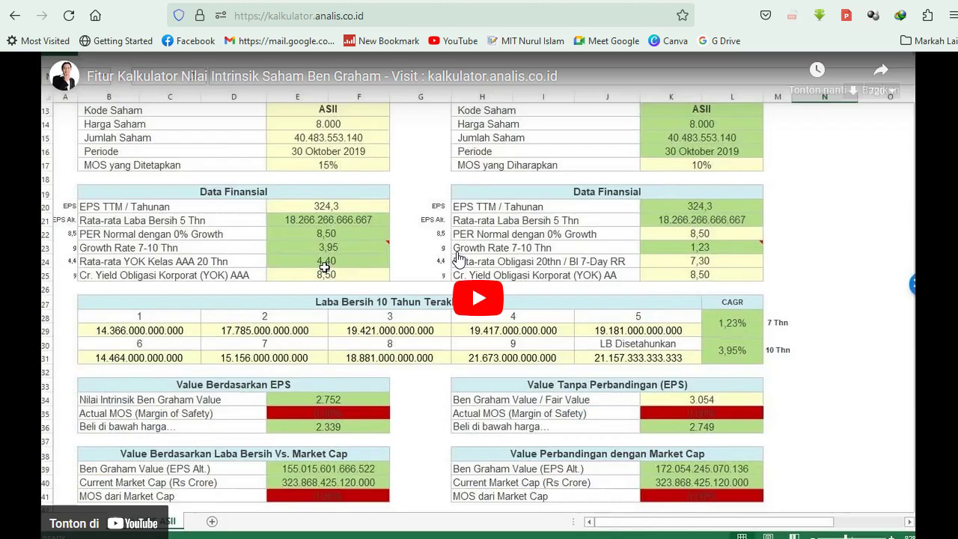
{"action": "scroll", "coordinate": [427, 262], "scroll_direction": "down", "scroll_amount": 5}
{"action": "scroll", "coordinate": [414, 299], "scroll_direction": "down", "scroll_amount": 10}
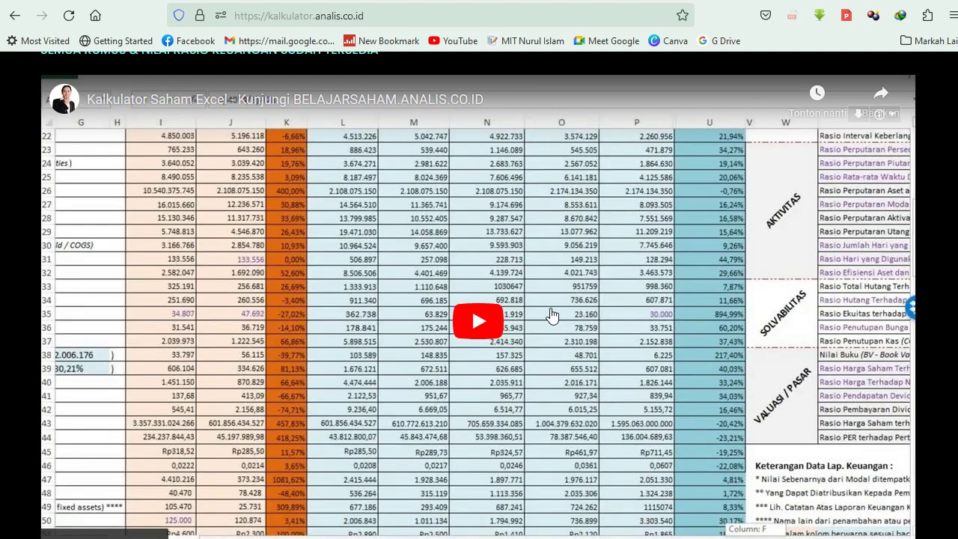
{"action": "scroll", "coordinate": [524, 314], "scroll_direction": "down", "scroll_amount": 4}
{"action": "scroll", "coordinate": [488, 328], "scroll_direction": "down", "scroll_amount": 2}
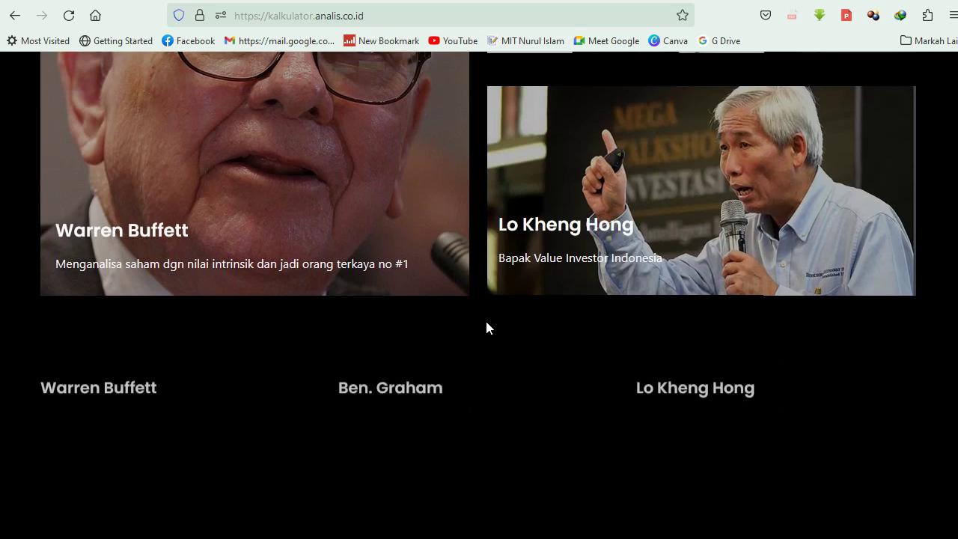
{"action": "scroll", "coordinate": [485, 327], "scroll_direction": "down", "scroll_amount": 4}
{"action": "scroll", "coordinate": [485, 327], "scroll_direction": "down", "scroll_amount": 2}
{"action": "scroll", "coordinate": [485, 327], "scroll_direction": "down", "scroll_amount": 1}
{"action": "scroll", "coordinate": [485, 325], "scroll_direction": "down", "scroll_amount": 3}
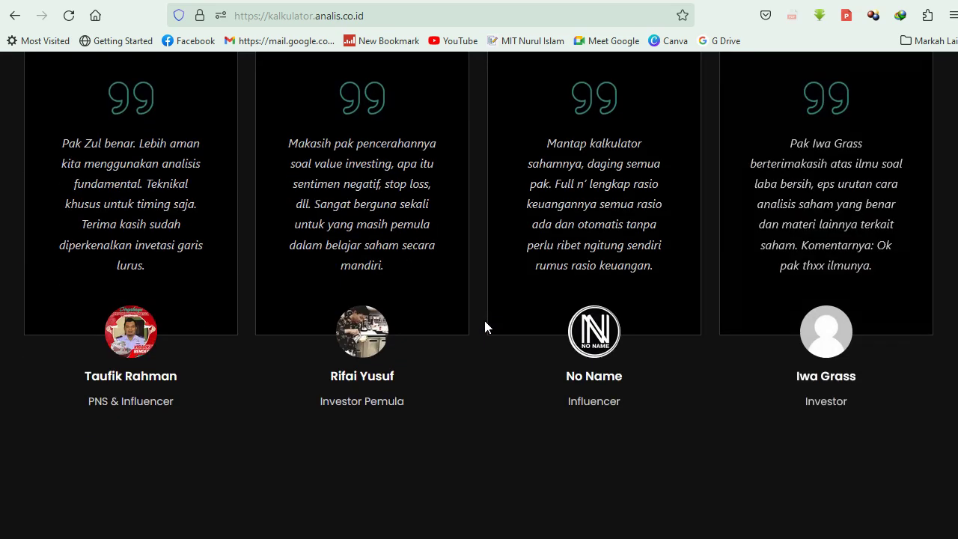
{"action": "scroll", "coordinate": [485, 325], "scroll_direction": "down", "scroll_amount": 3}
{"action": "scroll", "coordinate": [488, 322], "scroll_direction": "down", "scroll_amount": 3}
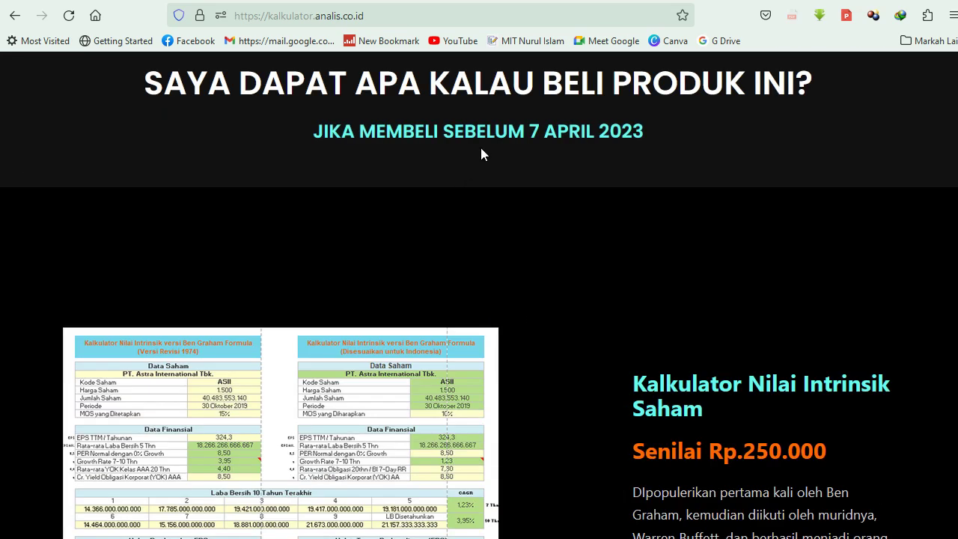
{"action": "scroll", "coordinate": [631, 285], "scroll_direction": "down", "scroll_amount": 3}
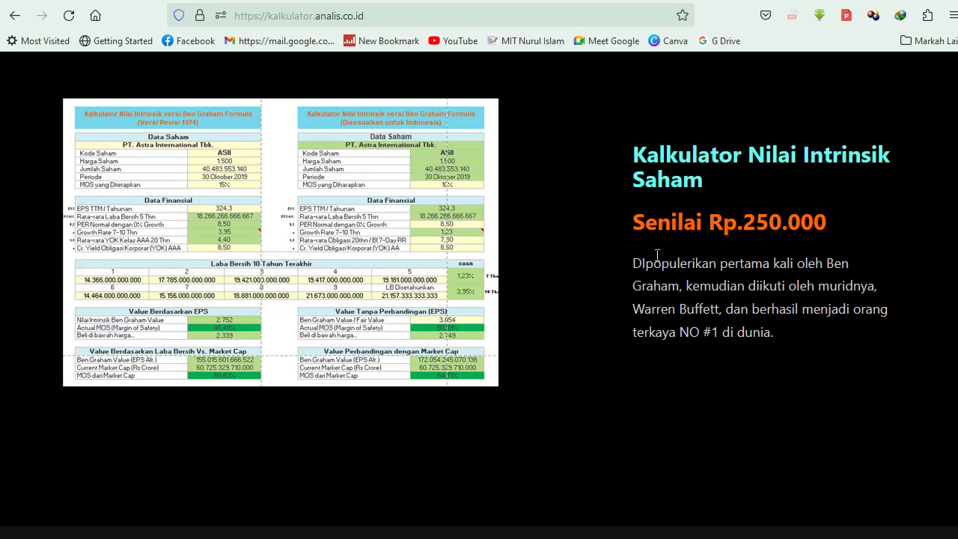
{"action": "scroll", "coordinate": [583, 189], "scroll_direction": "down", "scroll_amount": 3}
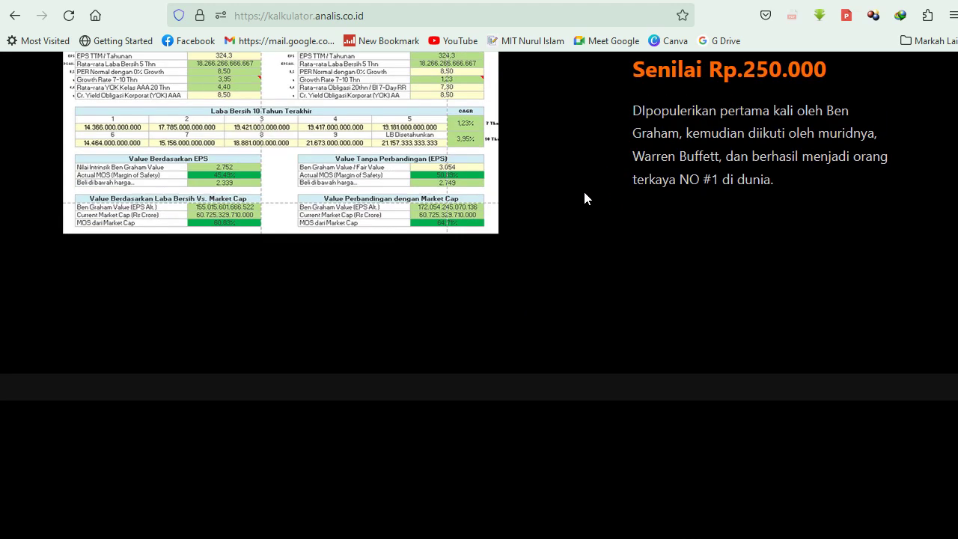
{"action": "scroll", "coordinate": [584, 188], "scroll_direction": "down", "scroll_amount": 3}
{"action": "scroll", "coordinate": [585, 188], "scroll_direction": "down", "scroll_amount": 4}
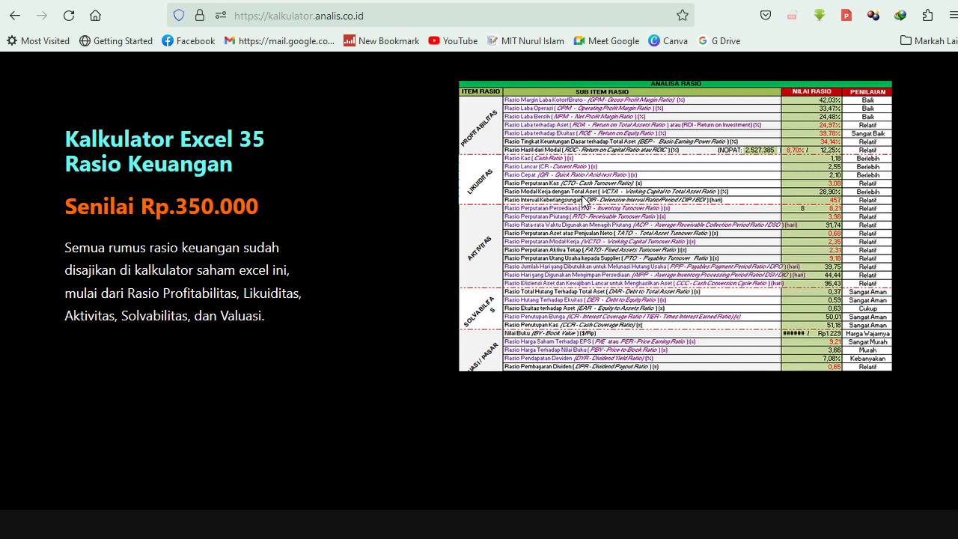
{"action": "scroll", "coordinate": [581, 193], "scroll_direction": "down", "scroll_amount": 5}
{"action": "scroll", "coordinate": [580, 195], "scroll_direction": "down", "scroll_amount": 3}
{"action": "scroll", "coordinate": [611, 226], "scroll_direction": "down", "scroll_amount": 4}
{"action": "scroll", "coordinate": [610, 226], "scroll_direction": "down", "scroll_amount": 4}
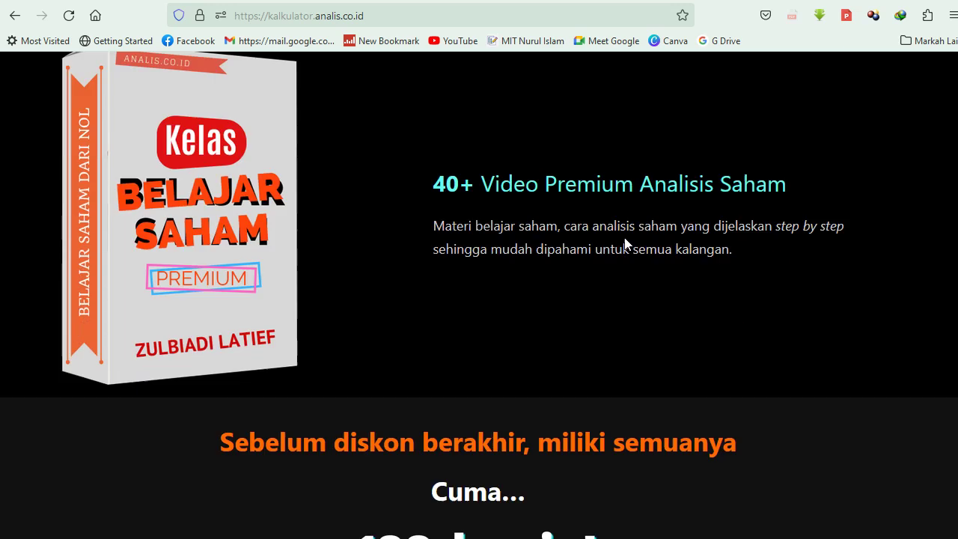
{"action": "scroll", "coordinate": [498, 232], "scroll_direction": "up", "scroll_amount": 3}
{"action": "scroll", "coordinate": [317, 207], "scroll_direction": "down", "scroll_amount": 2}
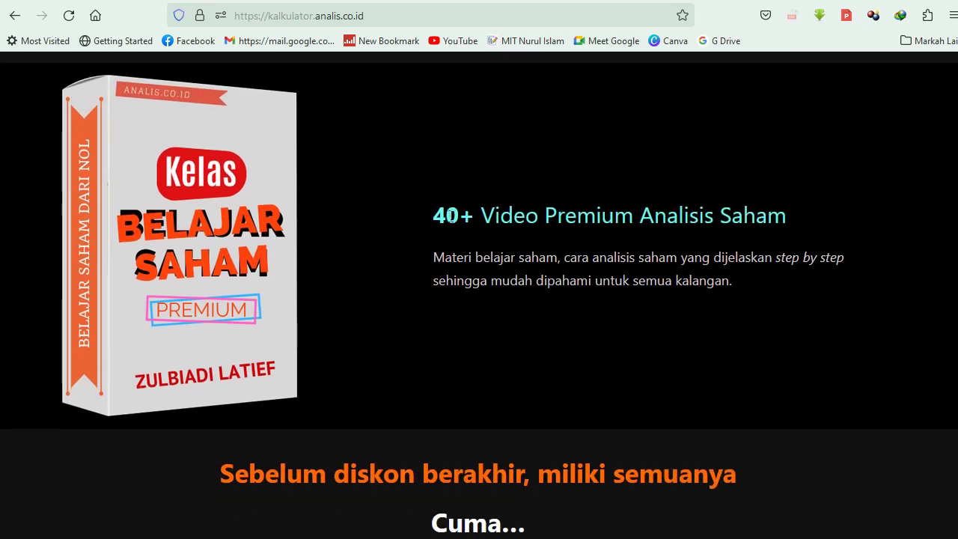
{"action": "scroll", "coordinate": [517, 248], "scroll_direction": "up", "scroll_amount": 2}
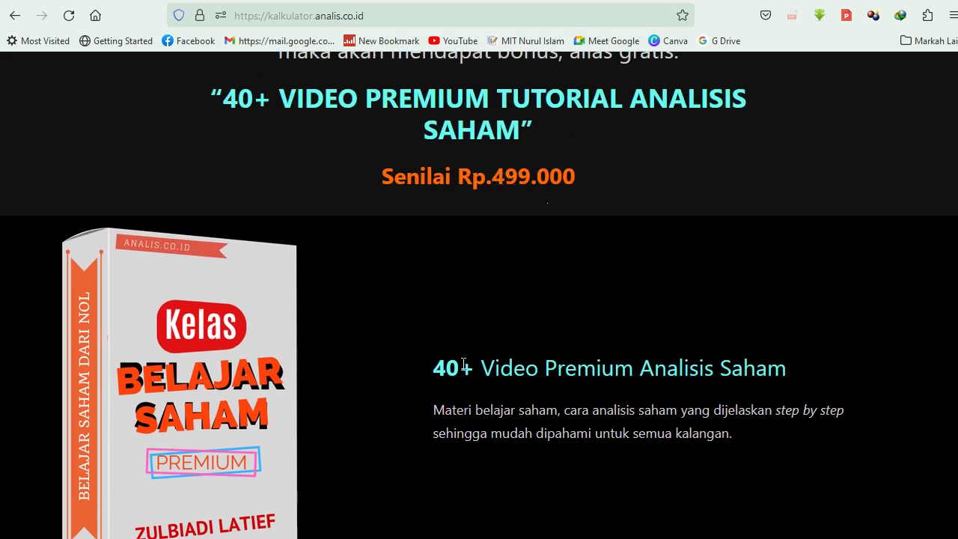
{"action": "scroll", "coordinate": [438, 382], "scroll_direction": "down", "scroll_amount": 2}
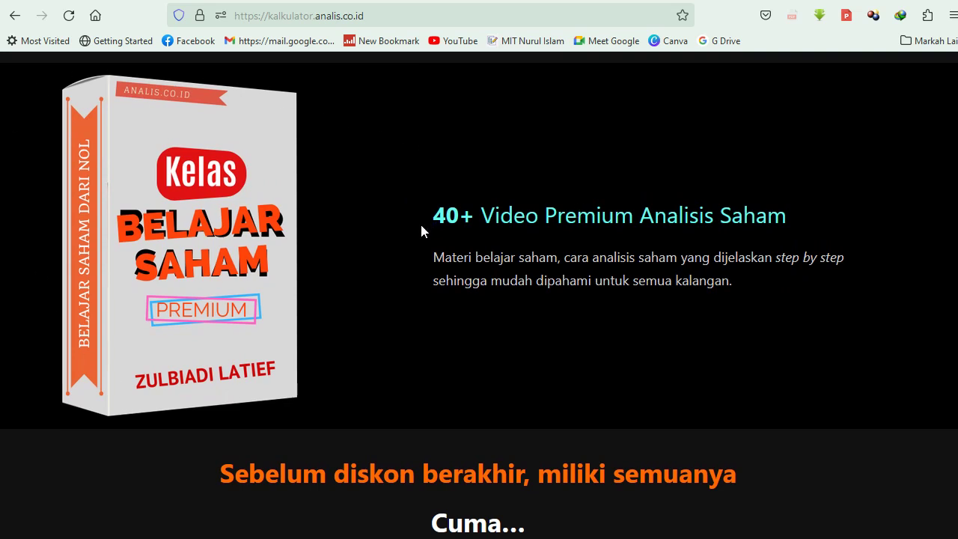
{"action": "scroll", "coordinate": [584, 295], "scroll_direction": "down", "scroll_amount": 3}
{"action": "scroll", "coordinate": [581, 306], "scroll_direction": "down", "scroll_amount": 1}
{"action": "scroll", "coordinate": [581, 306], "scroll_direction": "down", "scroll_amount": 2}
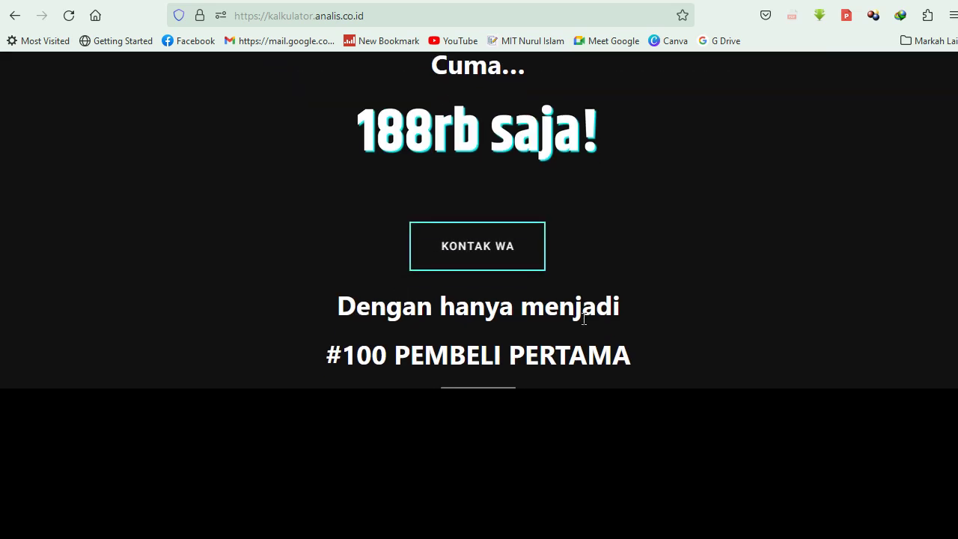
{"action": "scroll", "coordinate": [585, 324], "scroll_direction": "down", "scroll_amount": 1}
{"action": "scroll", "coordinate": [581, 315], "scroll_direction": "up", "scroll_amount": 4}
{"action": "scroll", "coordinate": [582, 318], "scroll_direction": "up", "scroll_amount": 4}
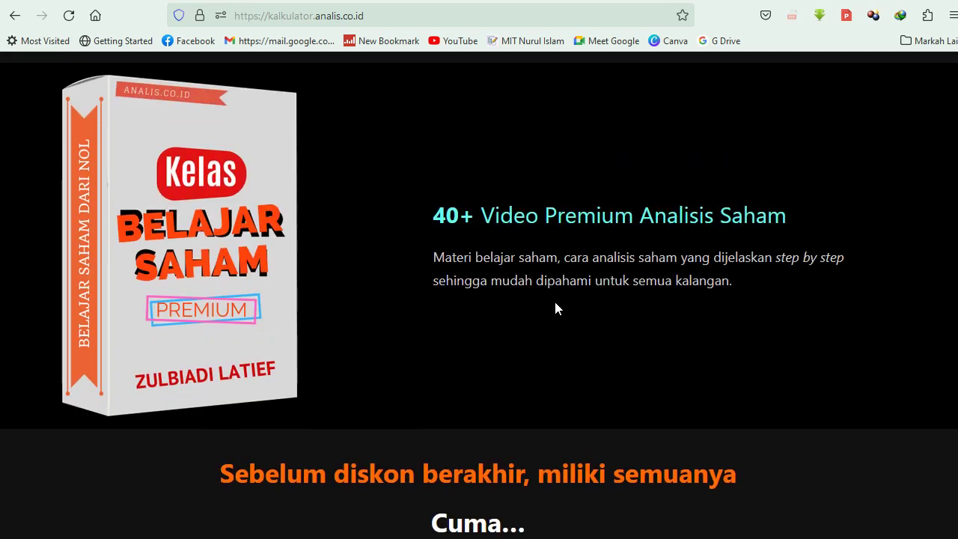
{"action": "scroll", "coordinate": [369, 226], "scroll_direction": "up", "scroll_amount": 3}
{"action": "scroll", "coordinate": [367, 284], "scroll_direction": "down", "scroll_amount": 2}
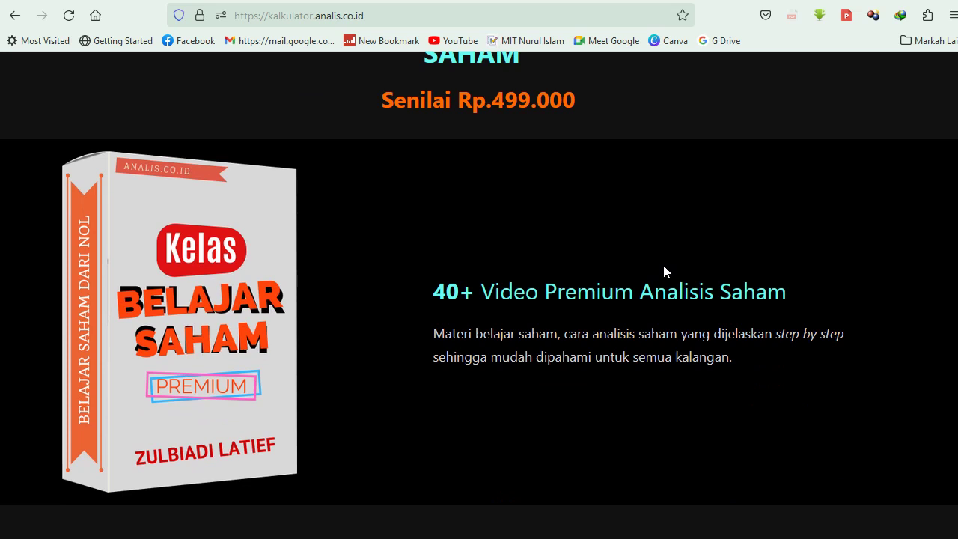
{"action": "scroll", "coordinate": [282, 152], "scroll_direction": "up", "scroll_amount": 3}
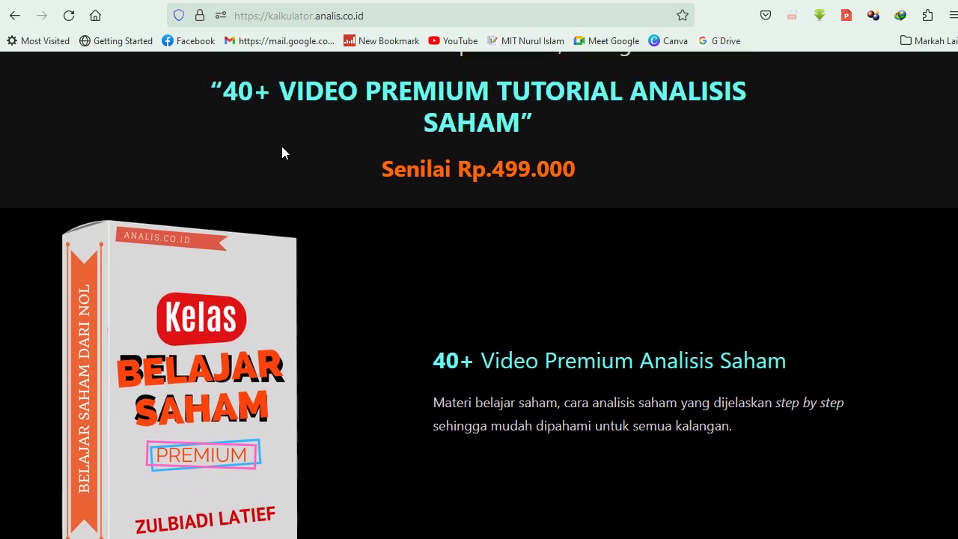
{"action": "scroll", "coordinate": [65, 155], "scroll_direction": "up", "scroll_amount": 3}
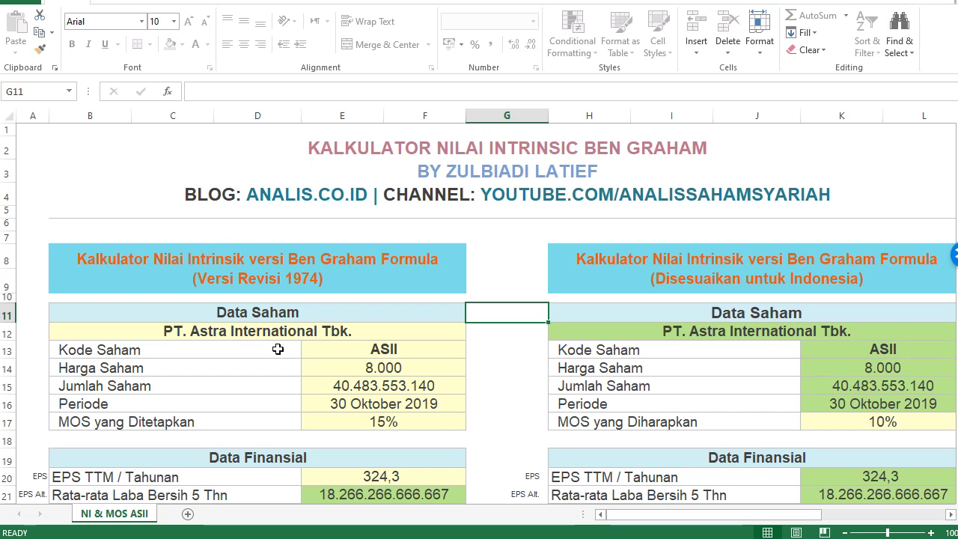
Step: Point out the 15% margin of safety in E17 and 10% expected MOS in K17
{"action": "scroll", "coordinate": [434, 360], "scroll_direction": "down", "scroll_amount": 3}
{"action": "scroll", "coordinate": [434, 359], "scroll_direction": "up", "scroll_amount": 2}
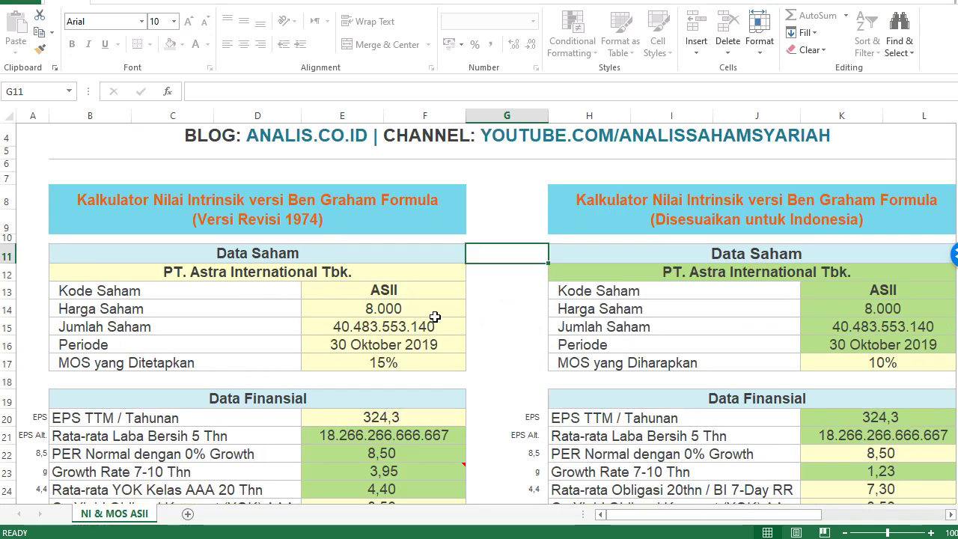
{"action": "scroll", "coordinate": [700, 360], "scroll_direction": "down", "scroll_amount": 1}
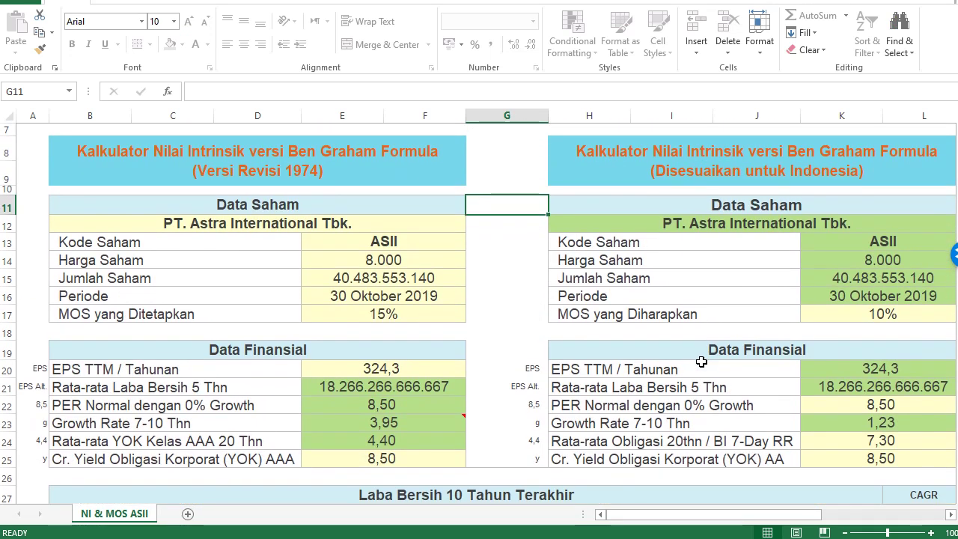
{"action": "left_click", "coordinate": [354, 316]}
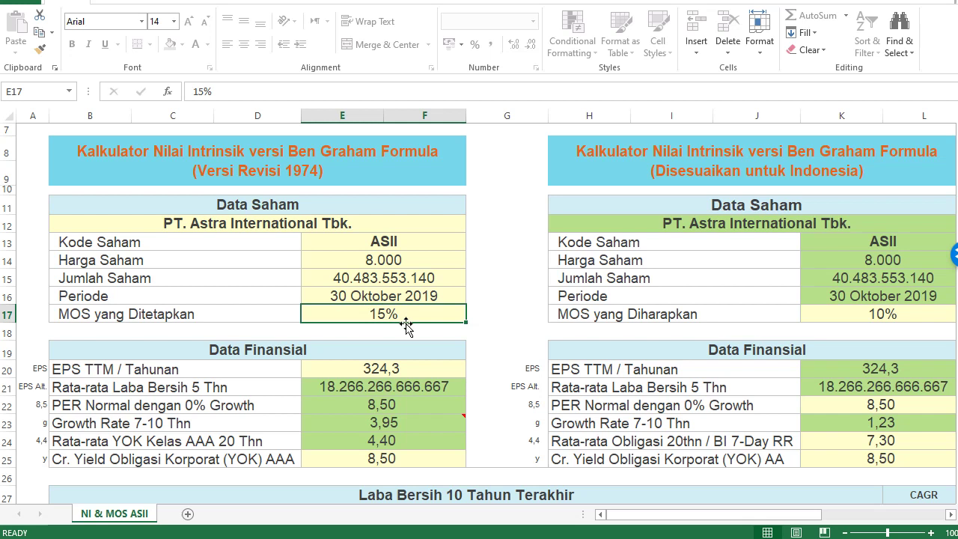
{"action": "left_click", "coordinate": [839, 310]}
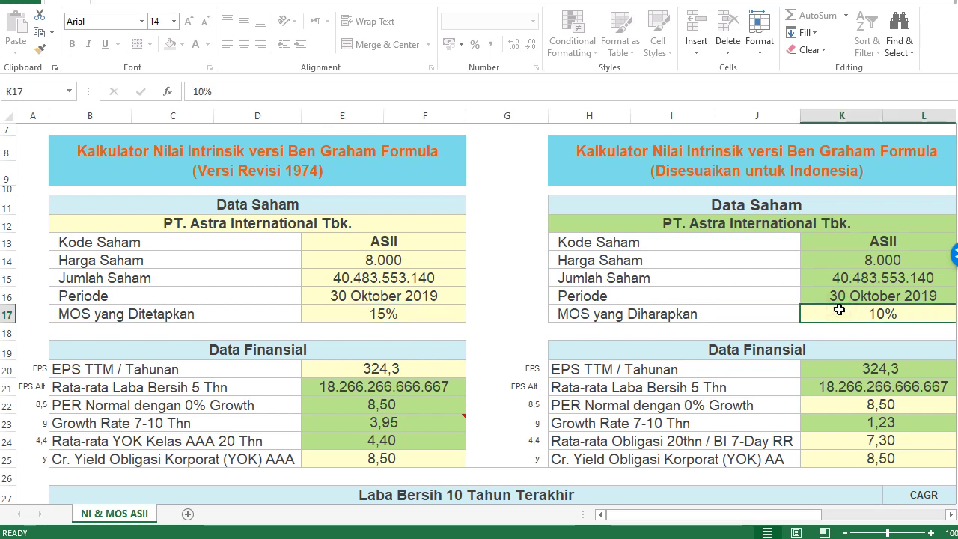
{"action": "left_click", "coordinate": [363, 318]}
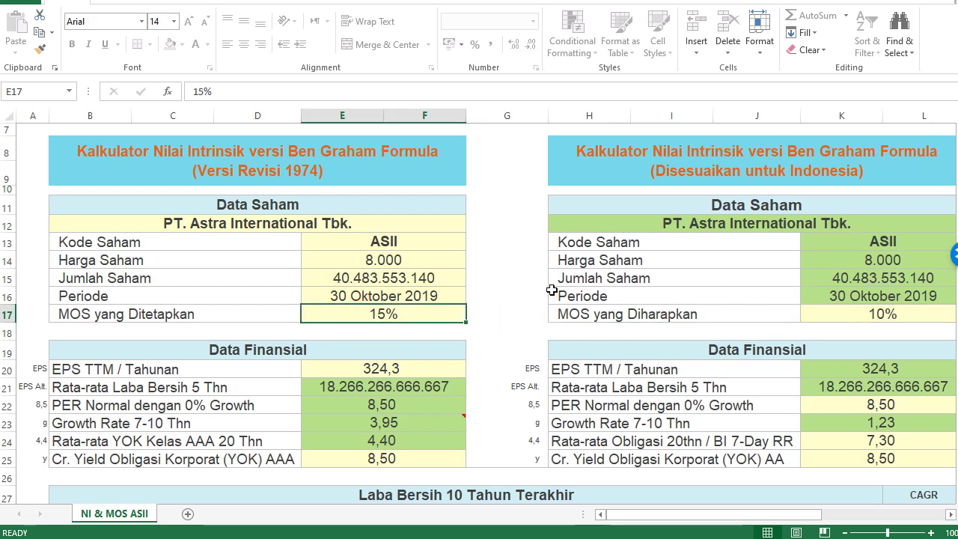
{"action": "scroll", "coordinate": [716, 337], "scroll_direction": "down", "scroll_amount": 2}
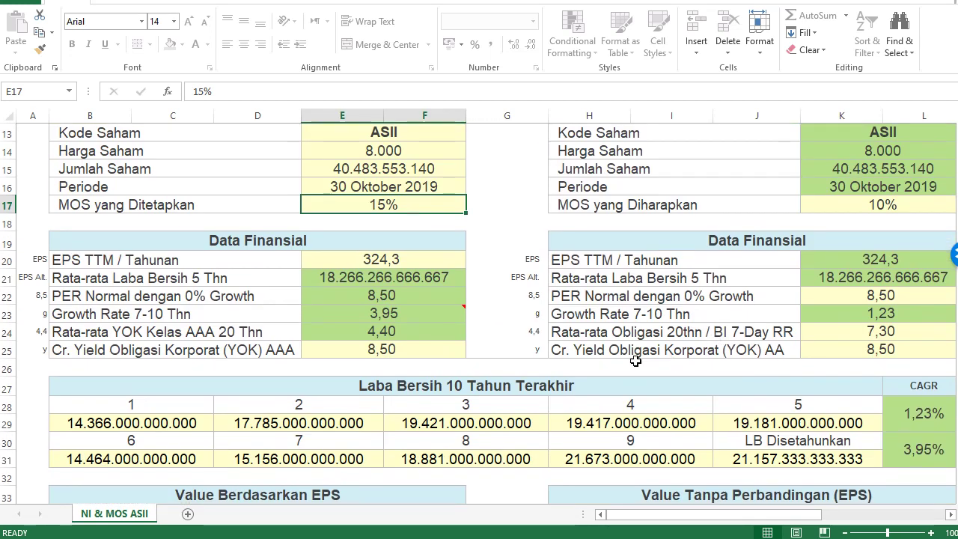
{"action": "scroll", "coordinate": [607, 357], "scroll_direction": "up", "scroll_amount": 3}
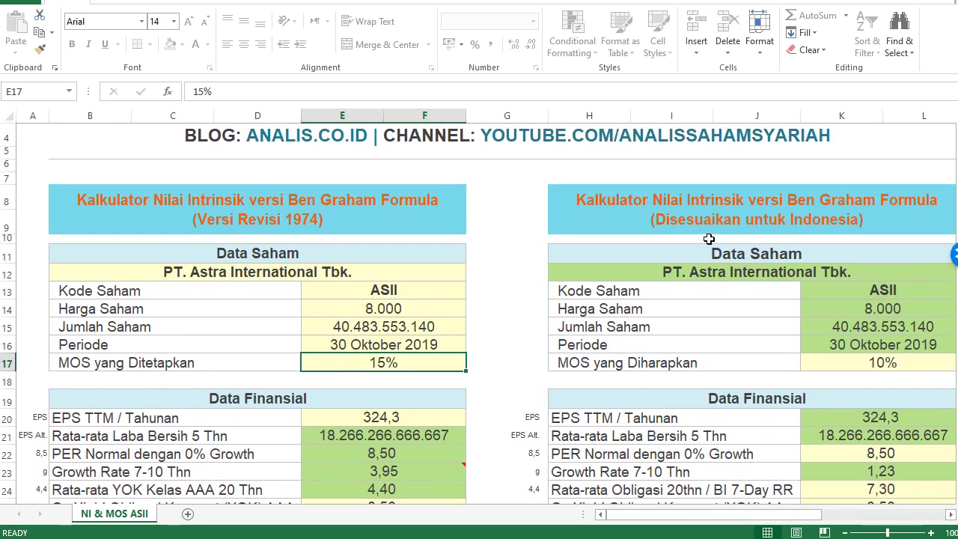
Step: Point to the 1974 revision calculator title and select the B34:F41 valuation area
{"action": "left_click", "coordinate": [173, 208]}
{"action": "scroll", "coordinate": [298, 332], "scroll_direction": "down", "scroll_amount": 4}
{"action": "scroll", "coordinate": [297, 331], "scroll_direction": "down", "scroll_amount": 2}
{"action": "scroll", "coordinate": [313, 367], "scroll_direction": "up", "scroll_amount": 3}
{"action": "scroll", "coordinate": [313, 366], "scroll_direction": "down", "scroll_amount": 3}
{"action": "scroll", "coordinate": [313, 367], "scroll_direction": "down", "scroll_amount": 2}
{"action": "mouse_move", "coordinate": [120, 243]}
{"action": "left_mouse_down"}
{"action": "mouse_move", "coordinate": [394, 350]}
{"action": "mouse_move", "coordinate": [380, 369]}
{"action": "left_mouse_up"}
{"action": "scroll", "coordinate": [261, 359], "scroll_direction": "up", "scroll_amount": 4}
{"action": "scroll", "coordinate": [260, 337], "scroll_direction": "up", "scroll_amount": 4}
{"action": "scroll", "coordinate": [260, 316], "scroll_direction": "up", "scroll_amount": 1}
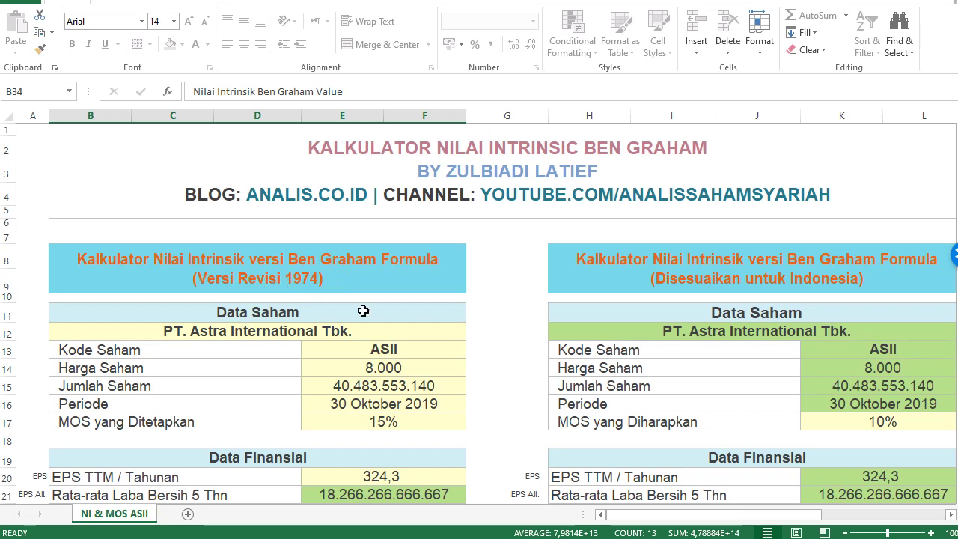
Step: Point out PT. Astra International Tbk., its stock data block and the EPS TTM 324,3
{"action": "scroll", "coordinate": [354, 392], "scroll_direction": "down", "scroll_amount": 1}
{"action": "scroll", "coordinate": [354, 392], "scroll_direction": "down", "scroll_amount": 2}
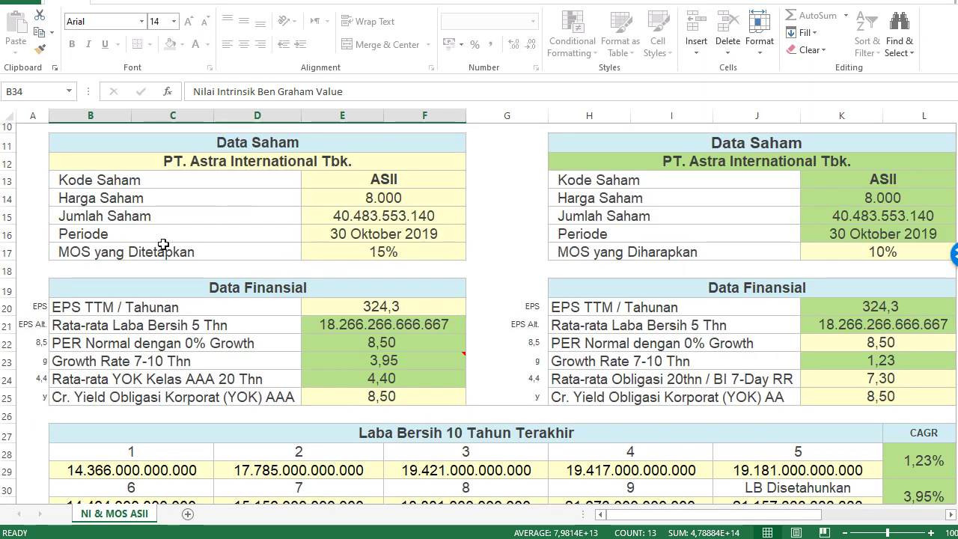
{"action": "scroll", "coordinate": [307, 348], "scroll_direction": "down", "scroll_amount": 3}
{"action": "scroll", "coordinate": [307, 348], "scroll_direction": "up", "scroll_amount": 3}
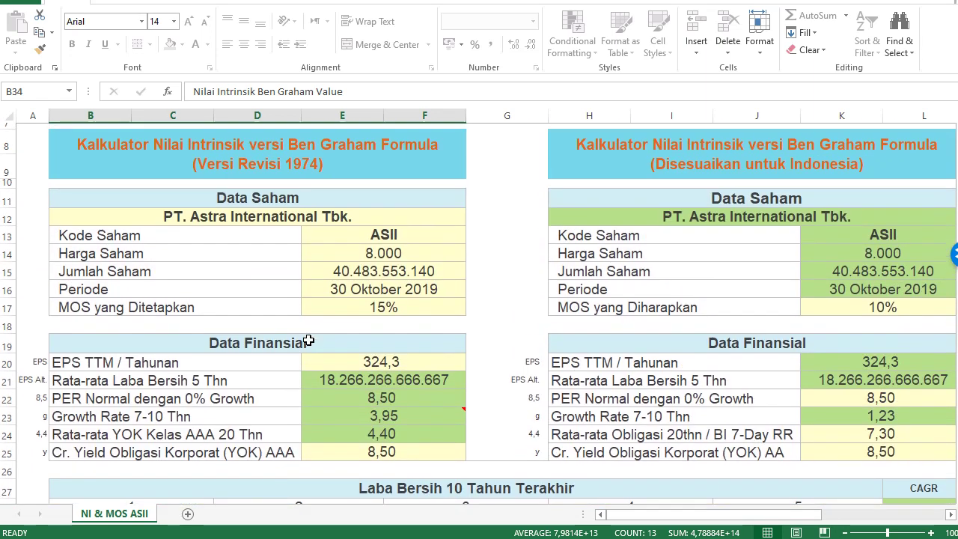
{"action": "scroll", "coordinate": [317, 337], "scroll_direction": "up", "scroll_amount": 1}
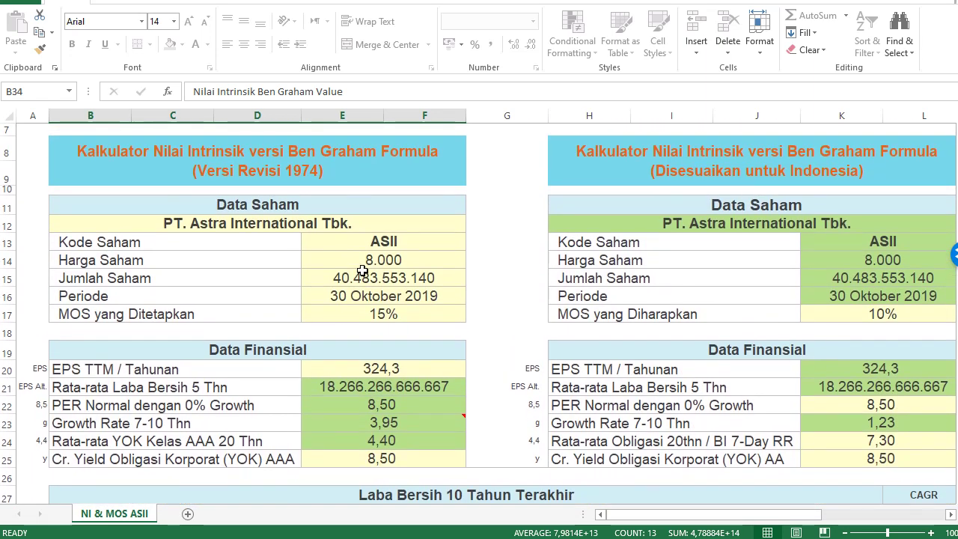
{"action": "left_click", "coordinate": [290, 229]}
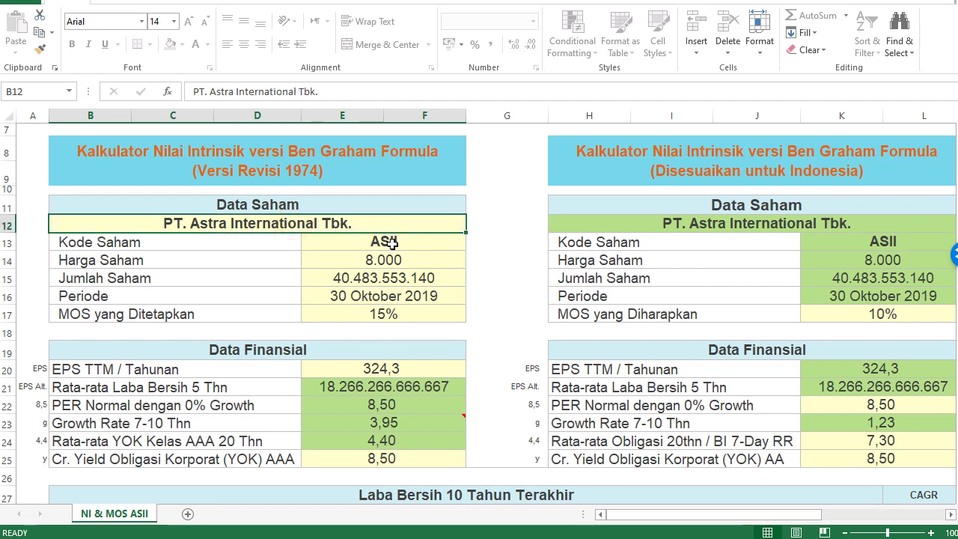
{"action": "left_click_drag", "start_coordinate": [394, 241], "coordinate": [396, 314]}
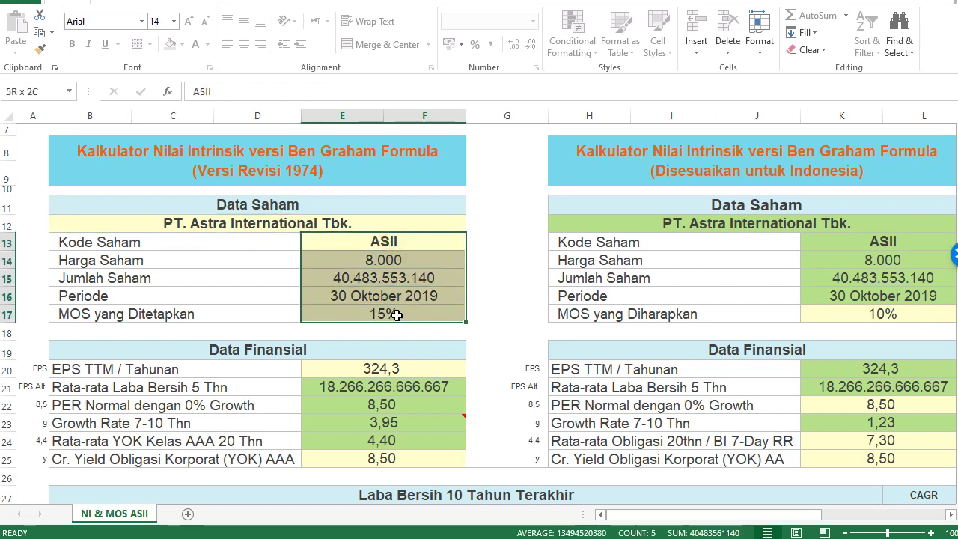
{"action": "left_click", "coordinate": [419, 370]}
{"action": "scroll", "coordinate": [435, 367], "scroll_direction": "down", "scroll_amount": 1}
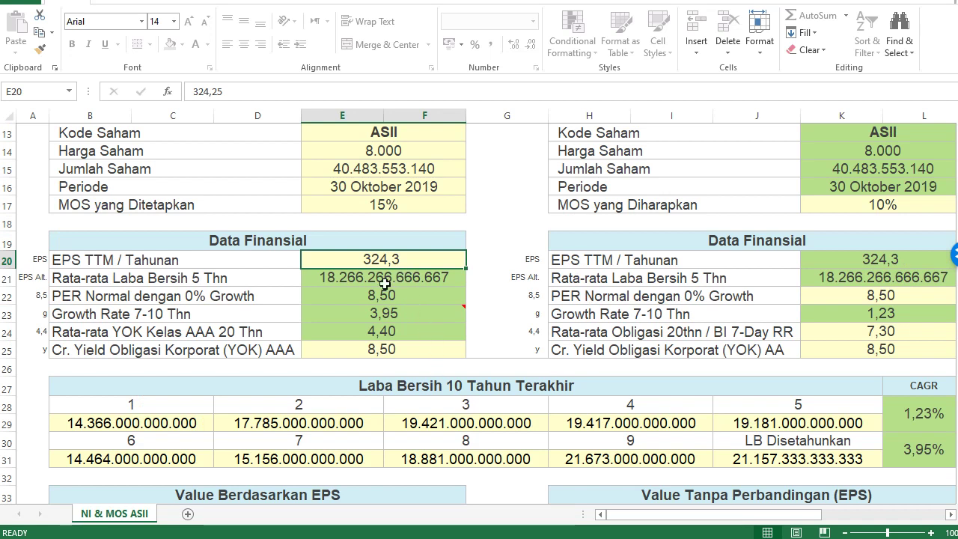
{"action": "scroll", "coordinate": [890, 213], "scroll_direction": "up", "scroll_amount": 1}
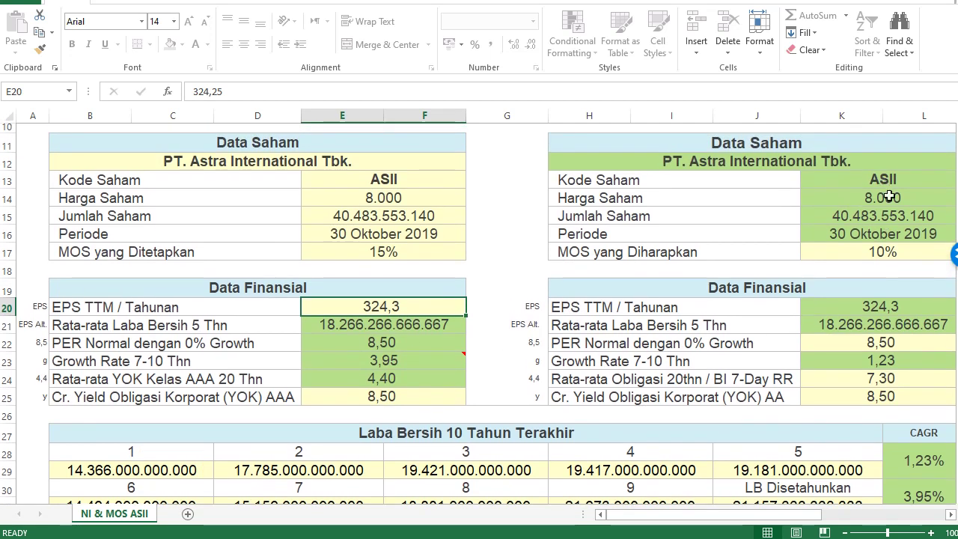
{"action": "mouse_move", "coordinate": [395, 356]}
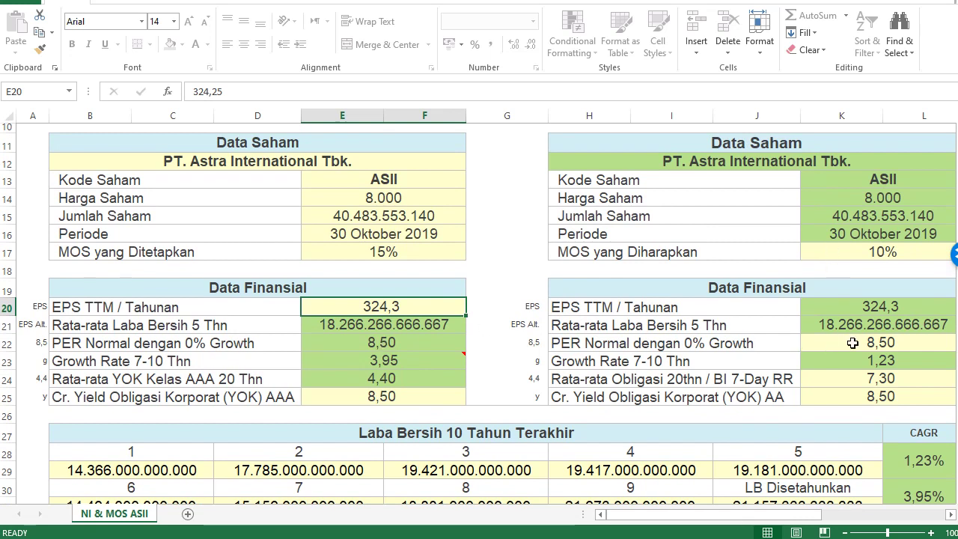
{"action": "scroll", "coordinate": [494, 398], "scroll_direction": "down", "scroll_amount": 3}
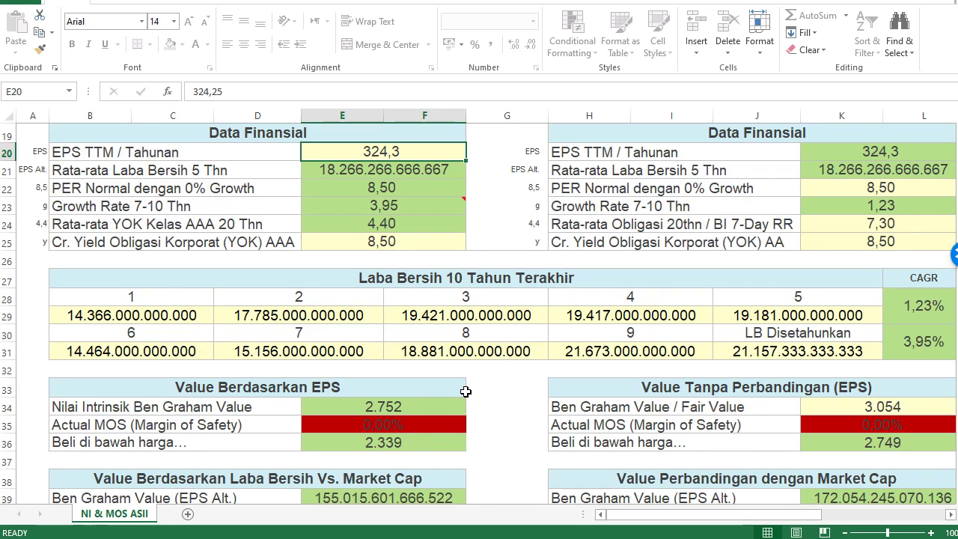
Step: Mark the first four years of ASII net profit figures
{"action": "left_click", "coordinate": [137, 318]}
{"action": "left_click_drag", "start_coordinate": [137, 318], "coordinate": [629, 318]}
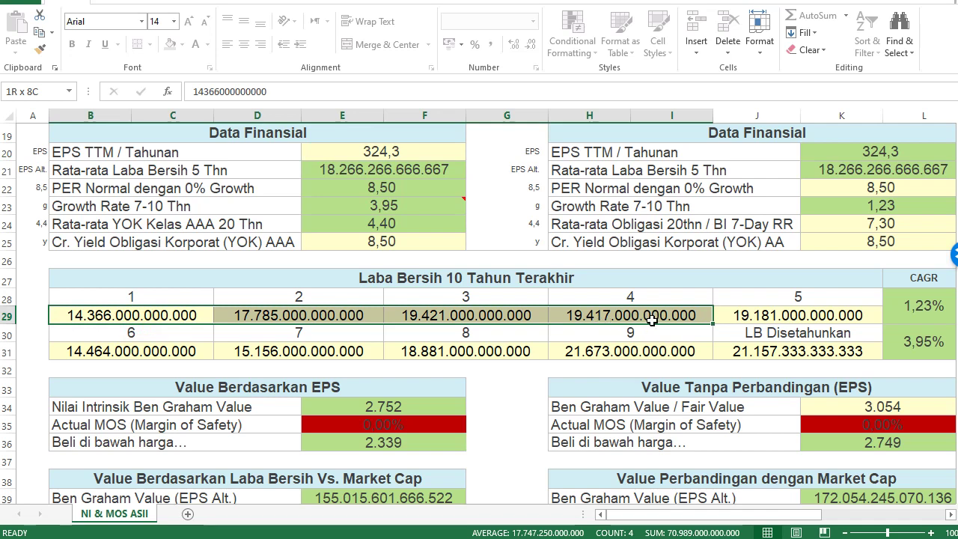
{"action": "scroll", "coordinate": [563, 354], "scroll_direction": "down", "scroll_amount": 2}
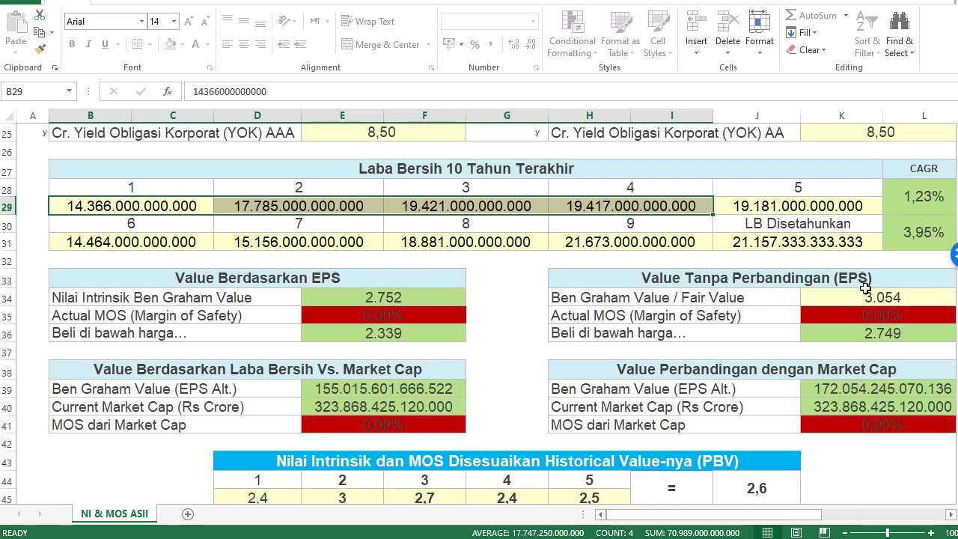
{"action": "scroll", "coordinate": [542, 346], "scroll_direction": "down", "scroll_amount": 2}
{"action": "scroll", "coordinate": [506, 367], "scroll_direction": "down", "scroll_amount": 1}
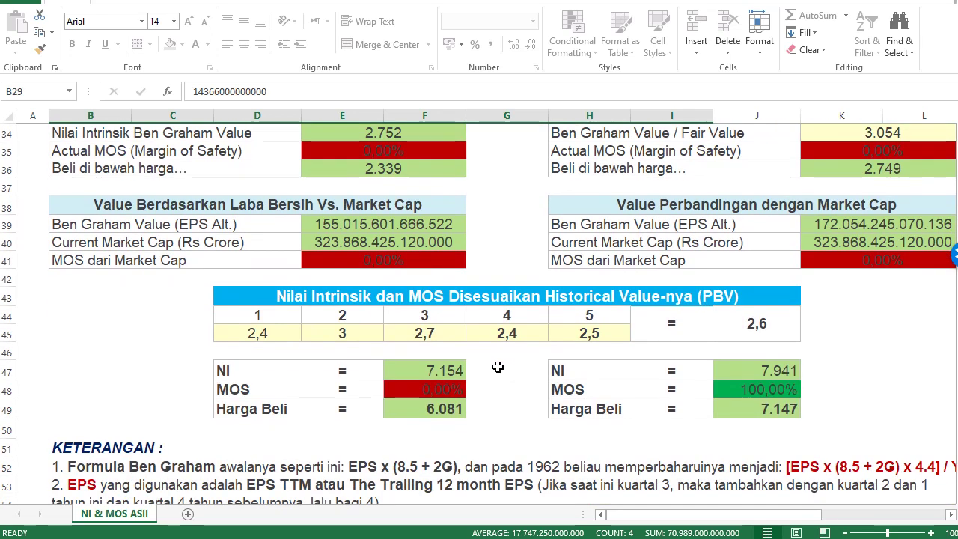
Step: Mark the historical PBV table, its five PBV values and the PBV-adjusted value section
{"action": "left_click_drag", "start_coordinate": [271, 337], "coordinate": [744, 334]}
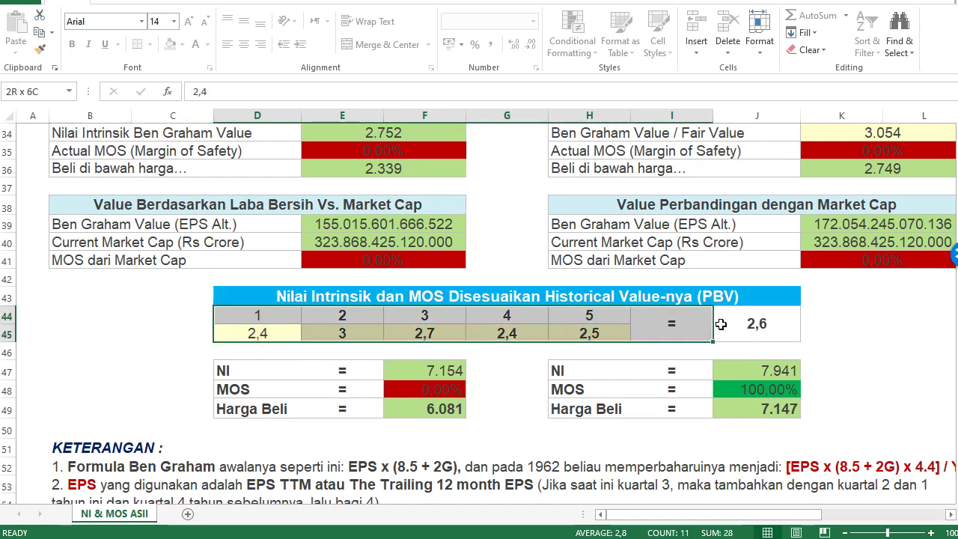
{"action": "left_click_drag", "start_coordinate": [257, 333], "coordinate": [588, 333]}
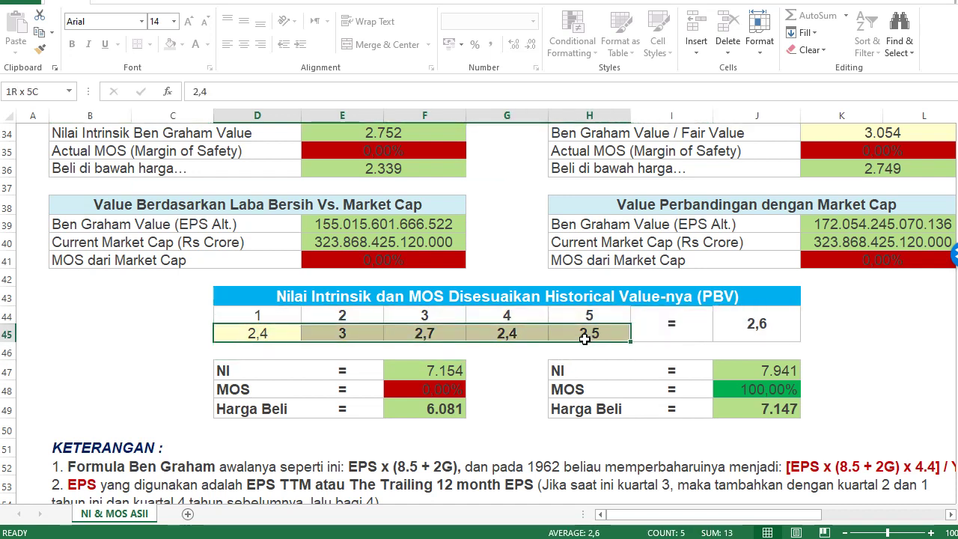
{"action": "left_click_drag", "start_coordinate": [187, 280], "coordinate": [858, 423]}
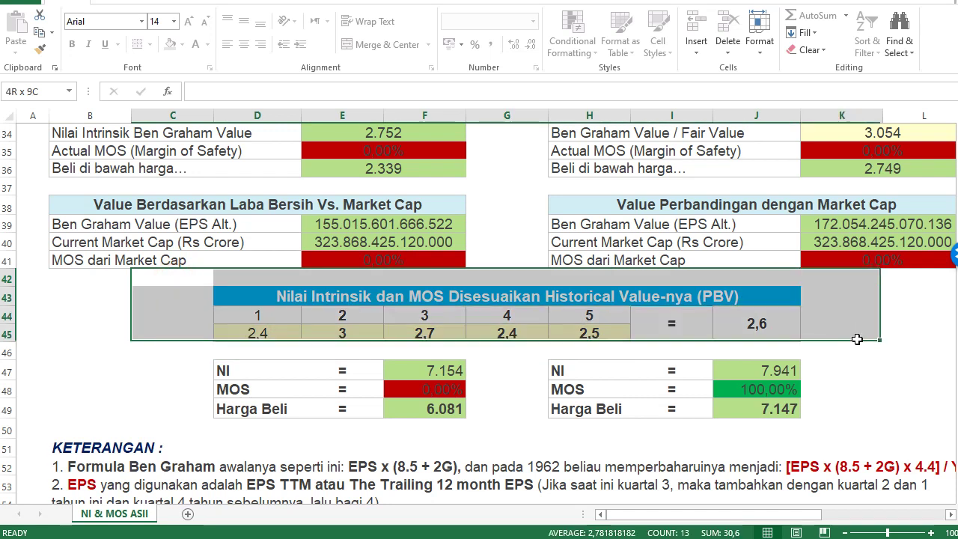
Step: Select the Value Berdasarkan EPS and Laba Bersih Vs. Market Cap tables together
{"action": "scroll", "coordinate": [344, 399], "scroll_direction": "up", "scroll_amount": 1}
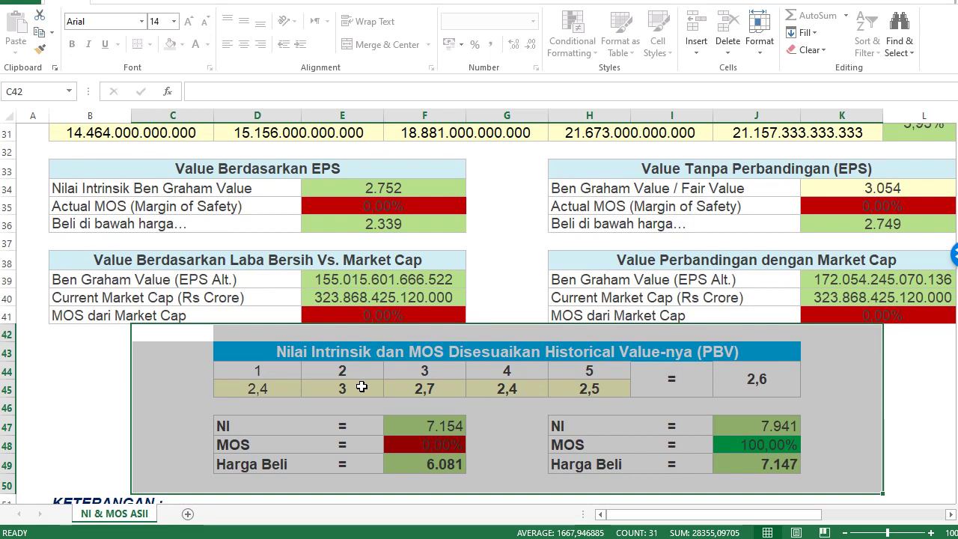
{"action": "scroll", "coordinate": [378, 386], "scroll_direction": "up", "scroll_amount": 2}
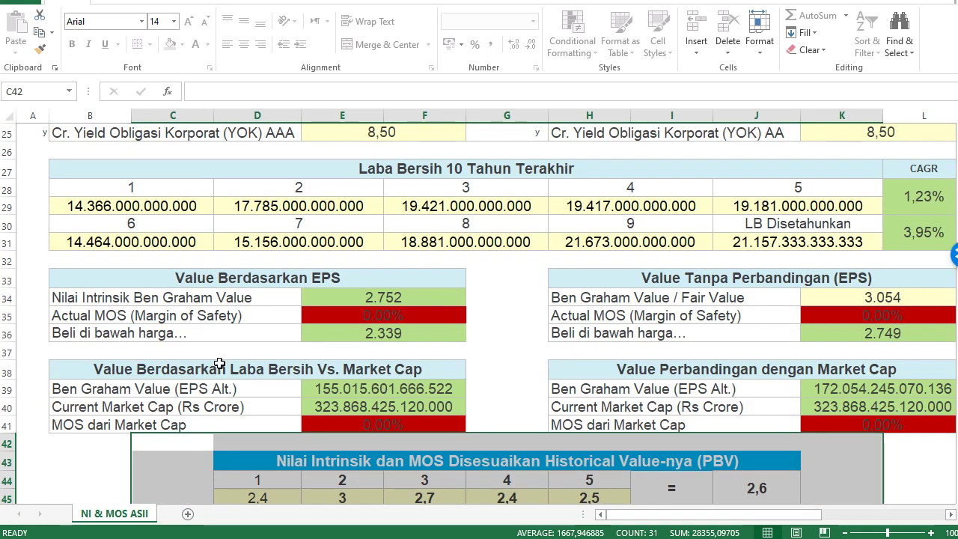
{"action": "left_click", "coordinate": [65, 279]}
{"action": "mouse_move", "coordinate": [166, 291]}
{"action": "left_mouse_down"}
{"action": "mouse_move", "coordinate": [415, 333]}
{"action": "mouse_move", "coordinate": [418, 424]}
{"action": "left_mouse_up"}
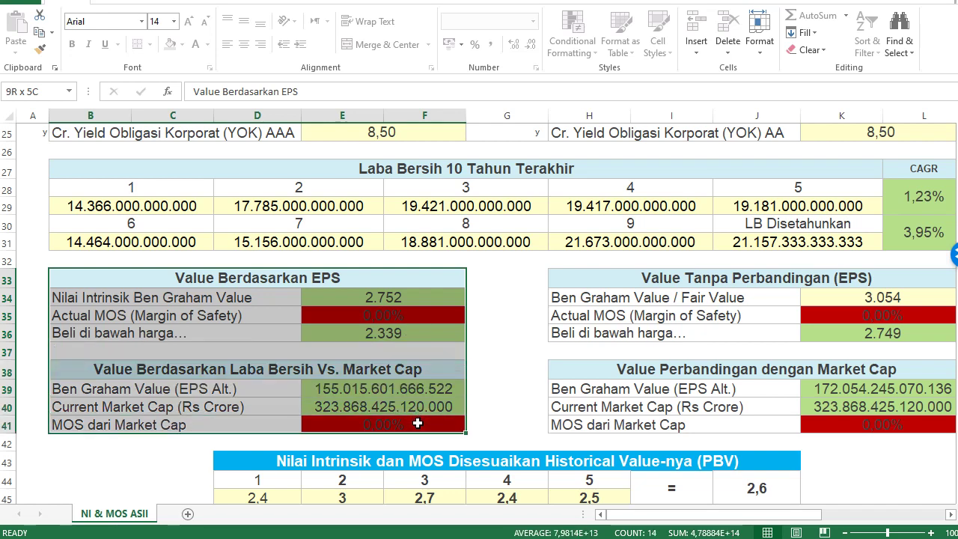
Step: Clear the selection and scroll past row 52 to the KETERANGAN and CARA MENILAI notes
{"action": "left_click", "coordinate": [503, 345]}
{"action": "scroll", "coordinate": [503, 340], "scroll_direction": "up", "scroll_amount": 1}
{"action": "scroll", "coordinate": [503, 341], "scroll_direction": "down", "scroll_amount": 1}
{"action": "scroll", "coordinate": [503, 340], "scroll_direction": "down", "scroll_amount": 2}
{"action": "scroll", "coordinate": [503, 340], "scroll_direction": "down", "scroll_amount": 3}
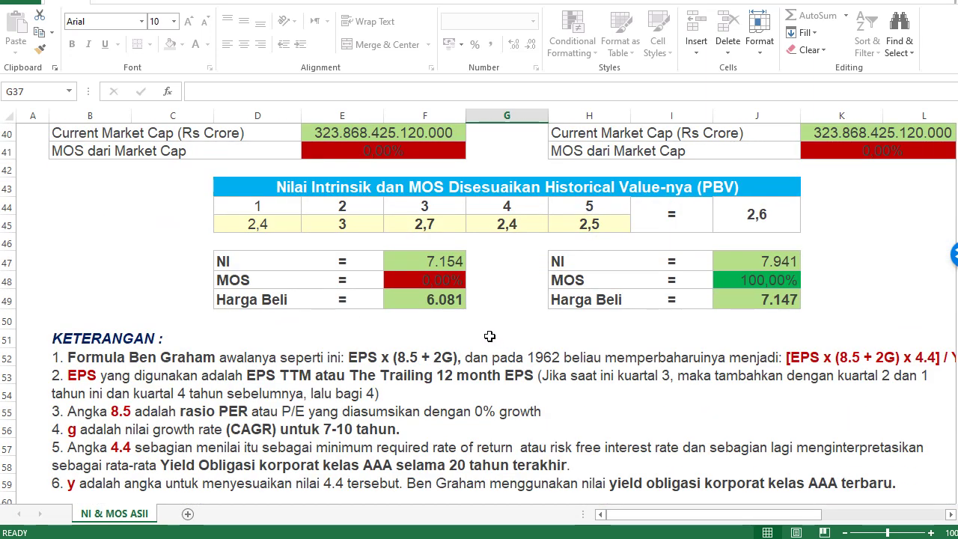
{"action": "scroll", "coordinate": [404, 325], "scroll_direction": "down", "scroll_amount": 2}
{"action": "scroll", "coordinate": [447, 347], "scroll_direction": "down", "scroll_amount": 2}
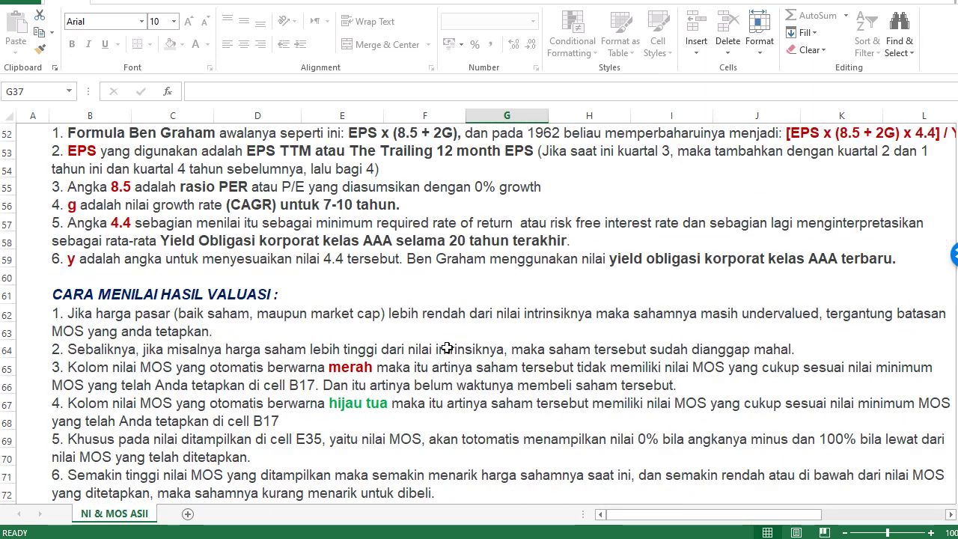
{"action": "scroll", "coordinate": [336, 302], "scroll_direction": "down", "scroll_amount": 2}
{"action": "scroll", "coordinate": [348, 293], "scroll_direction": "down", "scroll_amount": 2}
{"action": "scroll", "coordinate": [351, 308], "scroll_direction": "down", "scroll_amount": 1}
{"action": "scroll", "coordinate": [351, 308], "scroll_direction": "down", "scroll_amount": 1}
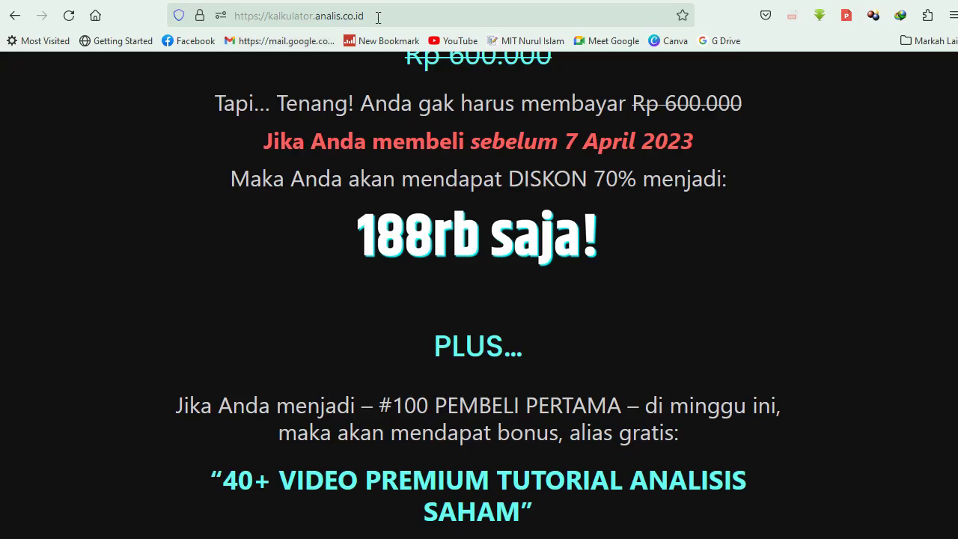
Step: Switch from the Firefox sales page back to the Excel calculator workbook
{"action": "left_click", "coordinate": [376, 17]}
{"action": "left_click_drag", "start_coordinate": [377, 17], "coordinate": [229, 17]}
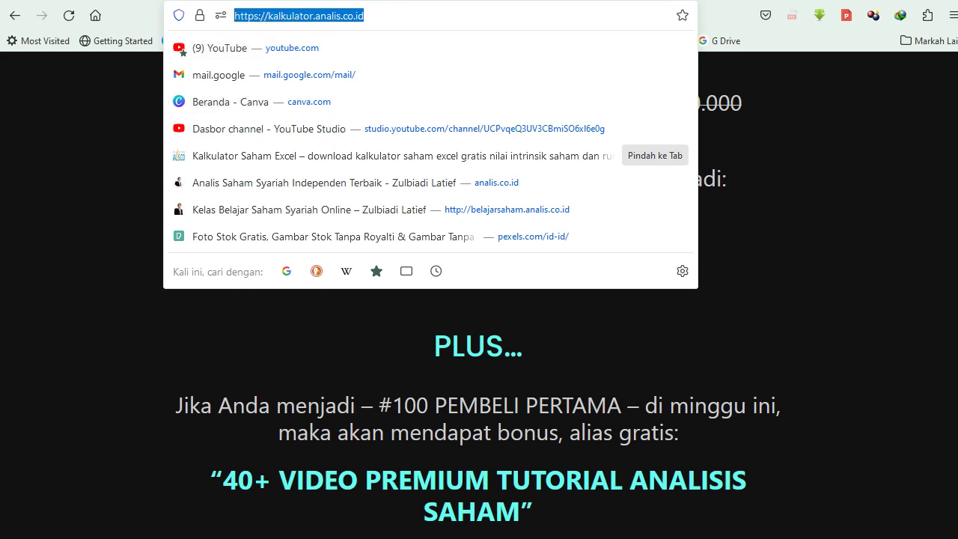
{"action": "mouse_move", "coordinate": [0, 111]}
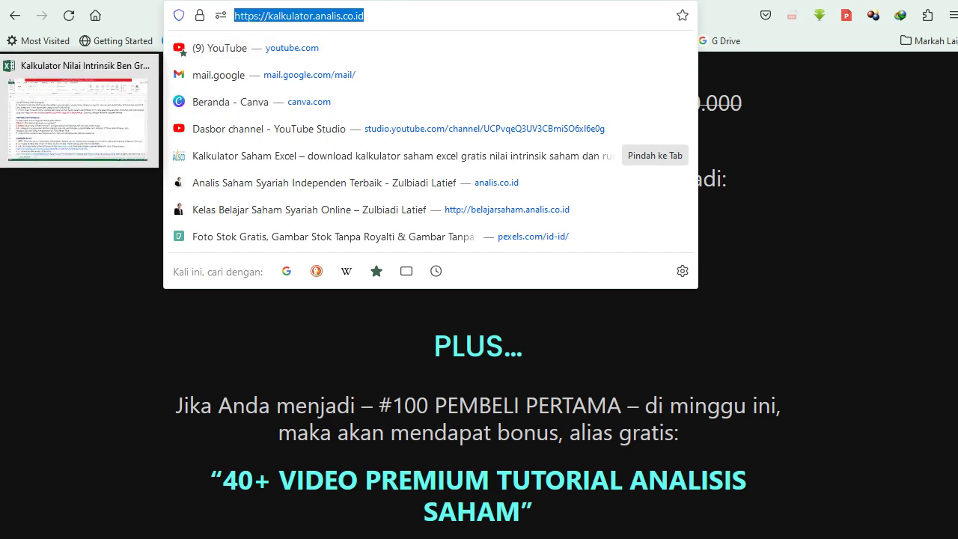
{"action": "left_click", "coordinate": [38, 128]}
{"action": "scroll", "coordinate": [264, 307], "scroll_direction": "down", "scroll_amount": 2}
{"action": "scroll", "coordinate": [265, 307], "scroll_direction": "down", "scroll_amount": 2}
Step: Select the Ben Graham example paragraph in B96, then return up to row 28
{"action": "scroll", "coordinate": [265, 307], "scroll_direction": "down", "scroll_amount": 1}
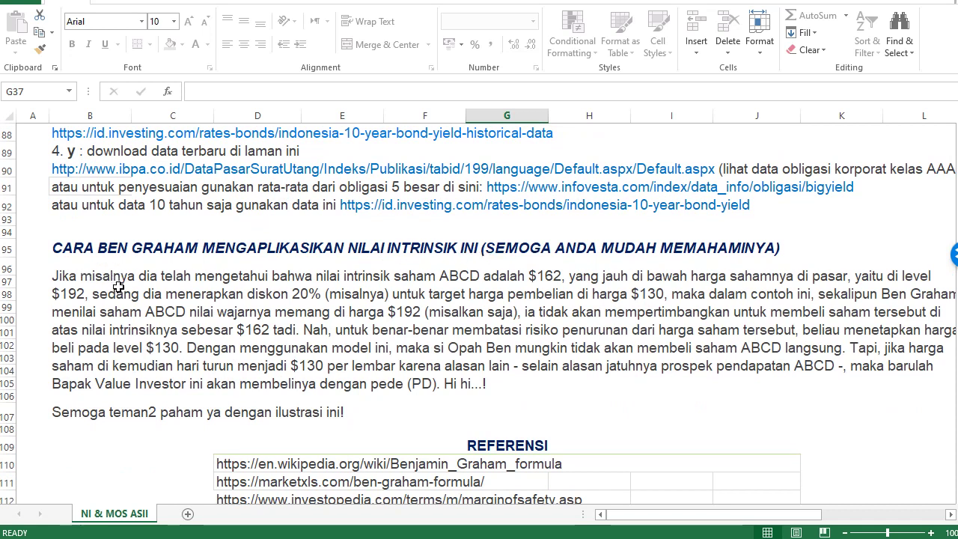
{"action": "scroll", "coordinate": [117, 278], "scroll_direction": "down", "scroll_amount": 1}
{"action": "left_click", "coordinate": [59, 223]}
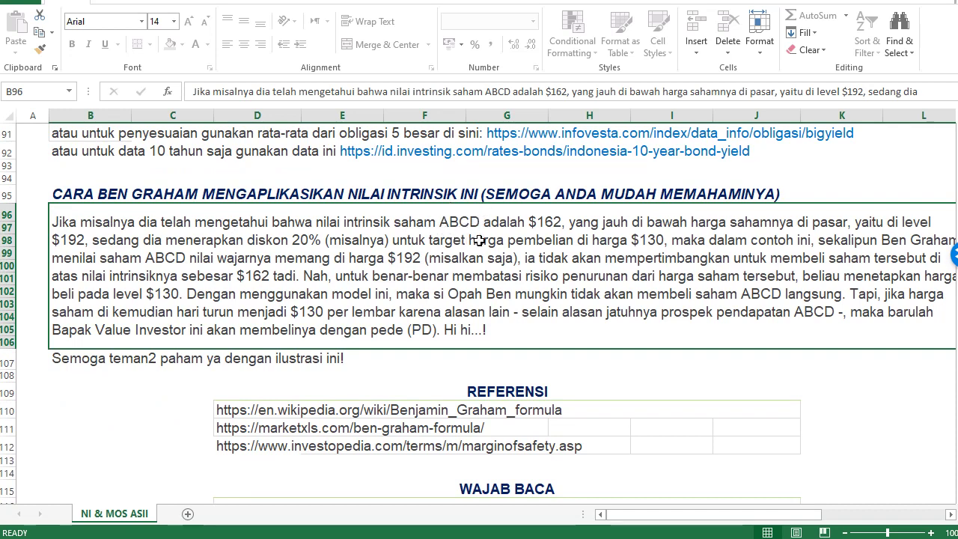
{"action": "scroll", "coordinate": [247, 298], "scroll_direction": "up", "scroll_amount": 3}
{"action": "scroll", "coordinate": [242, 302], "scroll_direction": "up", "scroll_amount": 2}
{"action": "scroll", "coordinate": [242, 302], "scroll_direction": "up", "scroll_amount": 5}
{"action": "scroll", "coordinate": [290, 287], "scroll_direction": "up", "scroll_amount": 4}
{"action": "scroll", "coordinate": [303, 283], "scroll_direction": "up", "scroll_amount": 5}
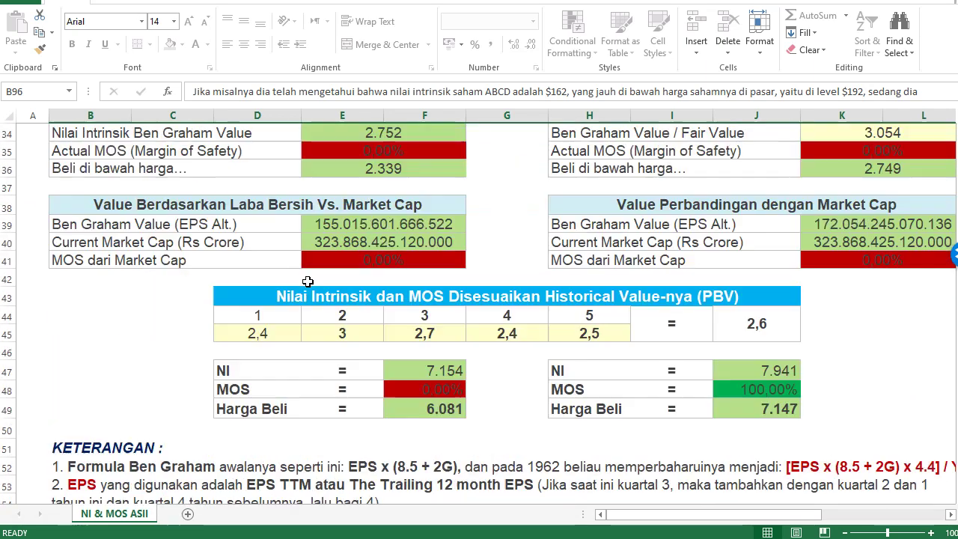
{"action": "scroll", "coordinate": [307, 281], "scroll_direction": "up", "scroll_amount": 2}
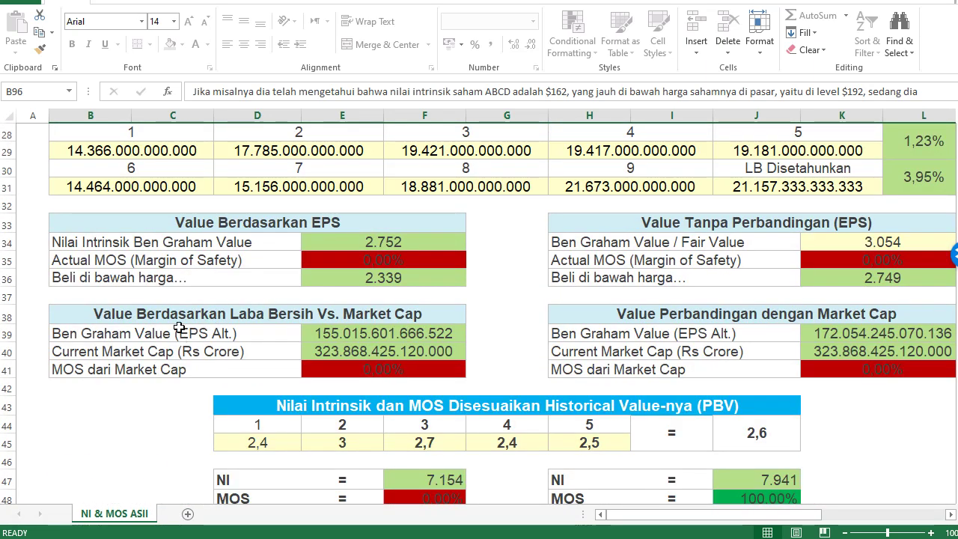
Step: Show E34's formula =(E20*(E22+2*E23)*E24)/E25 behind 2.752 and review the inputs above
{"action": "left_click", "coordinate": [377, 244]}
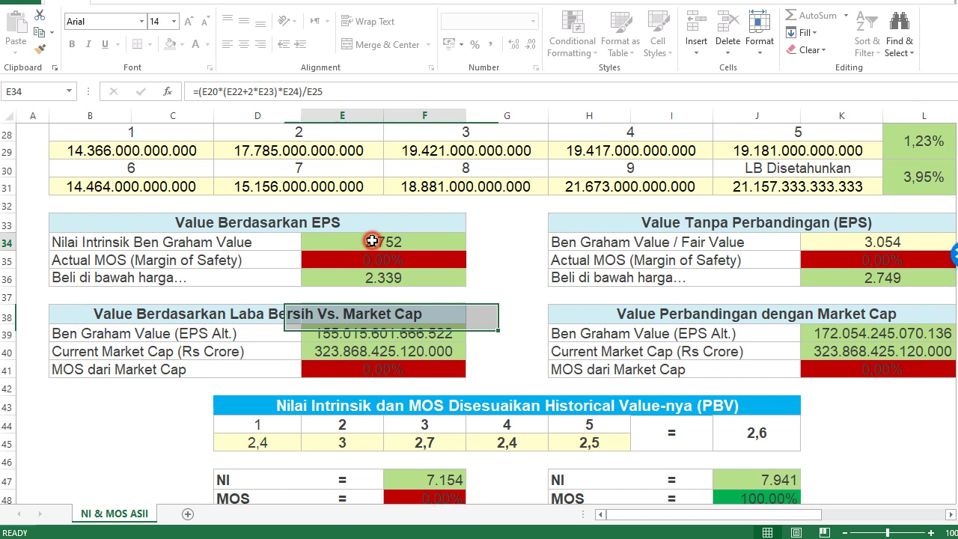
{"action": "scroll", "coordinate": [408, 243], "scroll_direction": "up", "scroll_amount": 2}
{"action": "scroll", "coordinate": [417, 240], "scroll_direction": "up", "scroll_amount": 5}
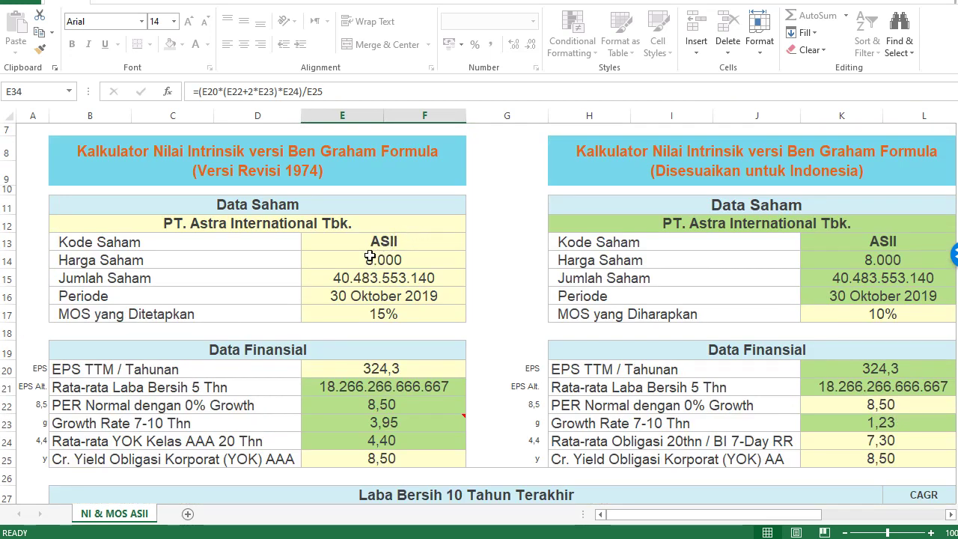
{"action": "scroll", "coordinate": [367, 291], "scroll_direction": "down", "scroll_amount": 2}
{"action": "scroll", "coordinate": [374, 291], "scroll_direction": "up", "scroll_amount": 2}
Step: Scroll down through the Ben Graham example notes to the REFERENSI list near row 88
{"action": "scroll", "coordinate": [381, 289], "scroll_direction": "down", "scroll_amount": 6}
{"action": "scroll", "coordinate": [404, 254], "scroll_direction": "down", "scroll_amount": 1}
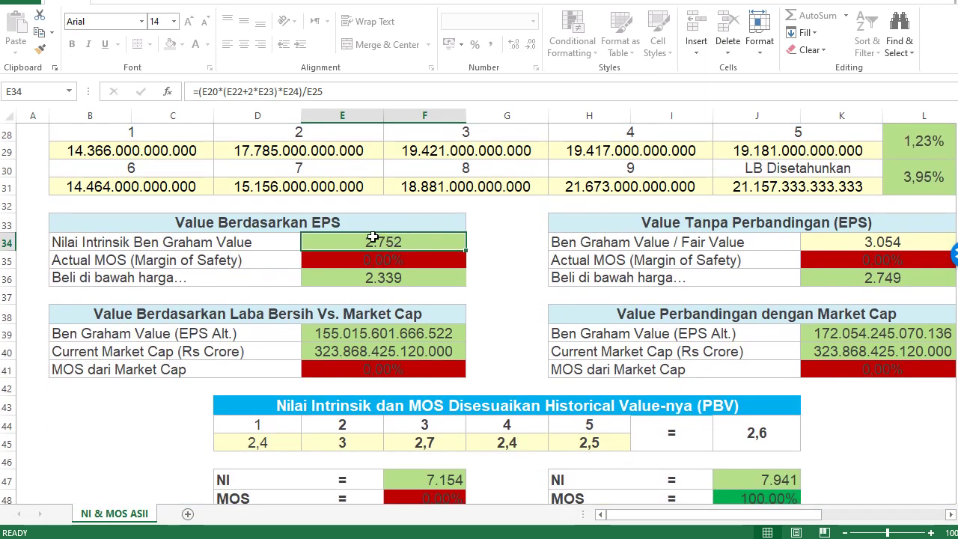
{"action": "scroll", "coordinate": [428, 354], "scroll_direction": "down", "scroll_amount": 3}
{"action": "scroll", "coordinate": [427, 354], "scroll_direction": "down", "scroll_amount": 5}
{"action": "scroll", "coordinate": [419, 353], "scroll_direction": "down", "scroll_amount": 3}
{"action": "scroll", "coordinate": [408, 354], "scroll_direction": "down", "scroll_amount": 3}
{"action": "scroll", "coordinate": [403, 353], "scroll_direction": "down", "scroll_amount": 3}
{"action": "scroll", "coordinate": [402, 353], "scroll_direction": "down", "scroll_amount": 3}
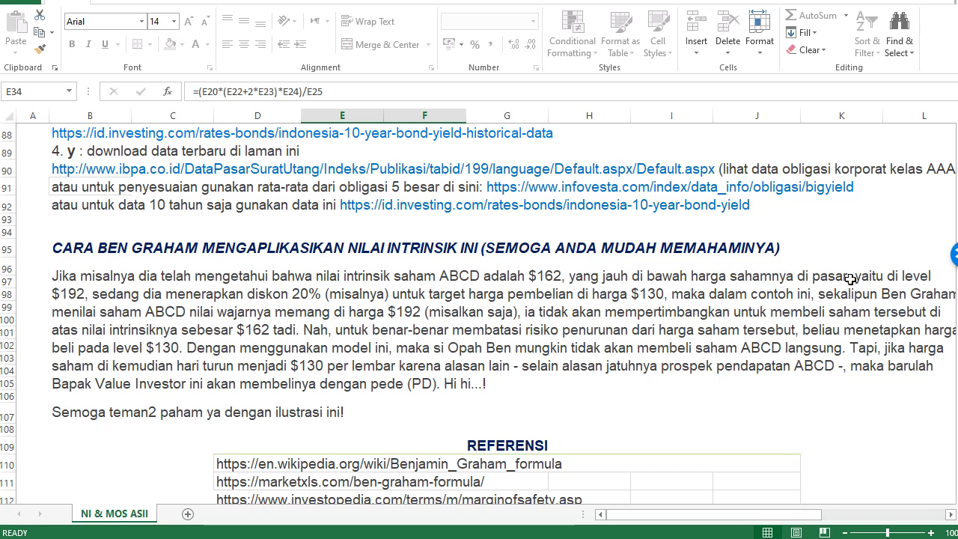
{"action": "left_click", "coordinate": [73, 294]}
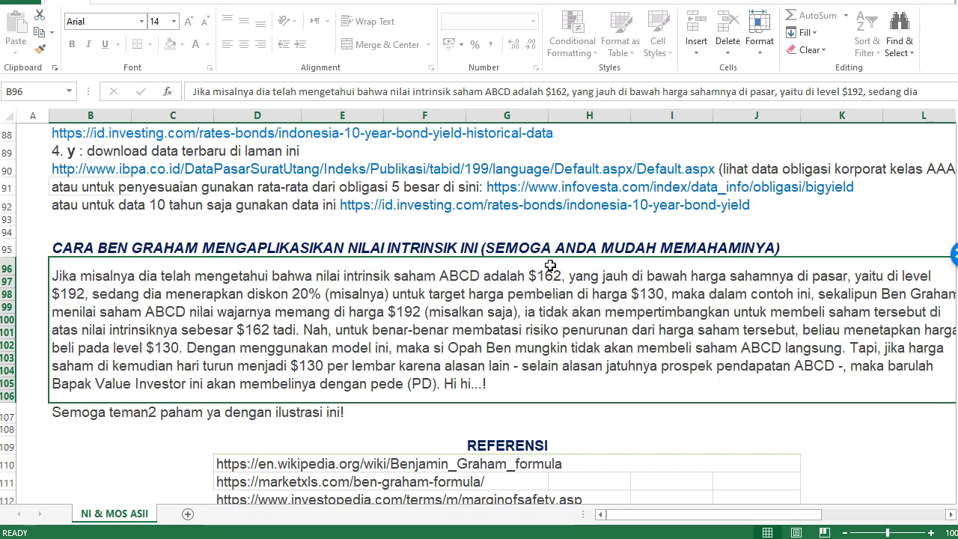
{"action": "left_click", "coordinate": [68, 294]}
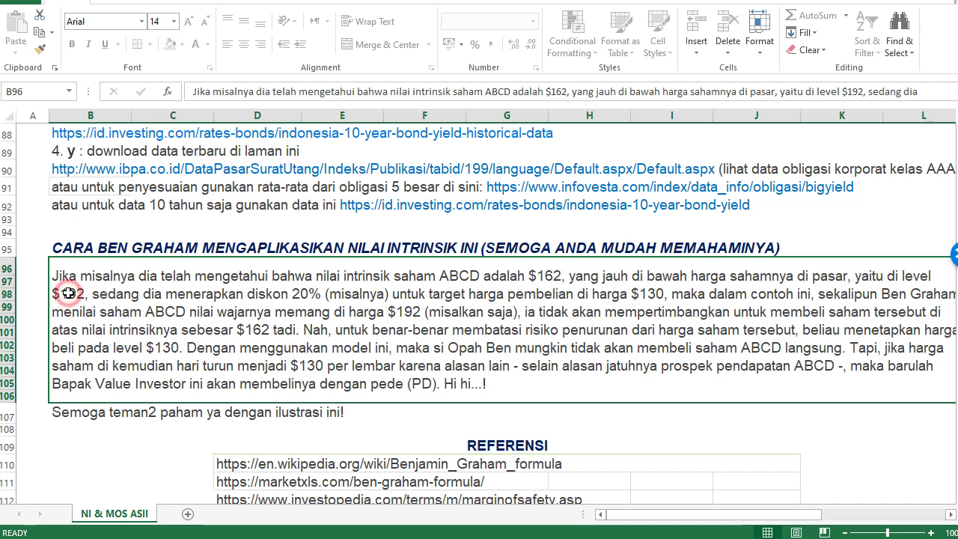
{"action": "scroll", "coordinate": [350, 238], "scroll_direction": "up", "scroll_amount": 8}
{"action": "scroll", "coordinate": [374, 240], "scroll_direction": "up", "scroll_amount": 3}
{"action": "scroll", "coordinate": [397, 241], "scroll_direction": "up", "scroll_amount": 4}
{"action": "scroll", "coordinate": [421, 244], "scroll_direction": "up", "scroll_amount": 7}
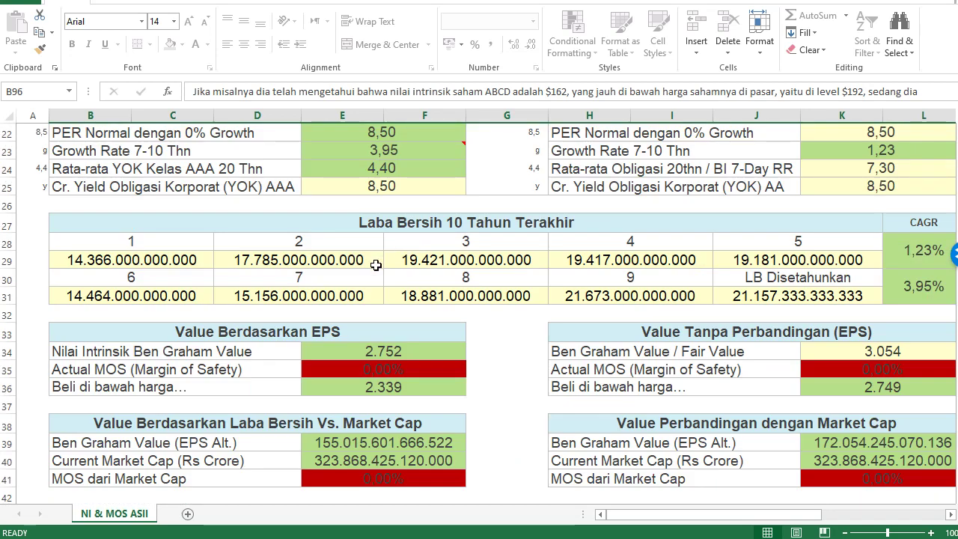
{"action": "left_click", "coordinate": [368, 352]}
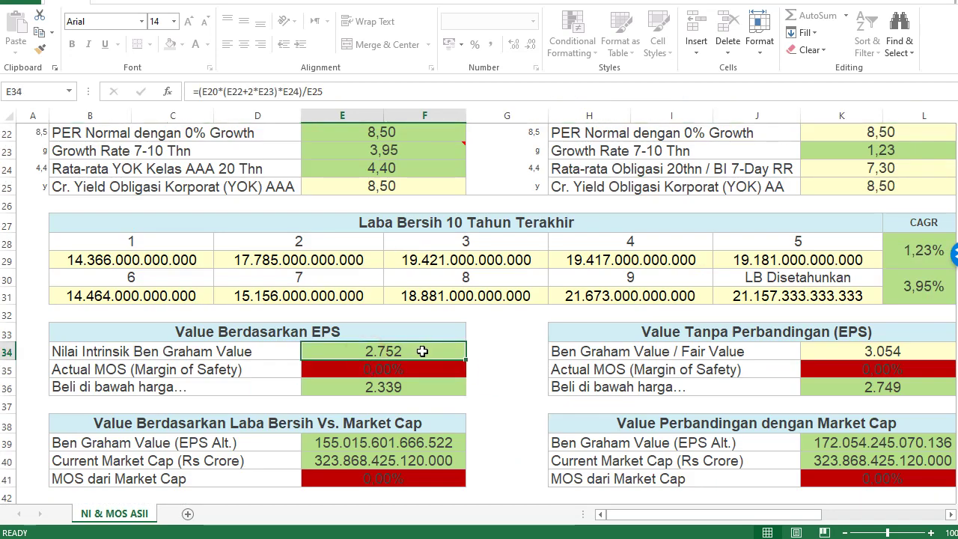
{"action": "scroll", "coordinate": [404, 348], "scroll_direction": "up", "scroll_amount": 3}
{"action": "scroll", "coordinate": [393, 330], "scroll_direction": "up", "scroll_amount": 2}
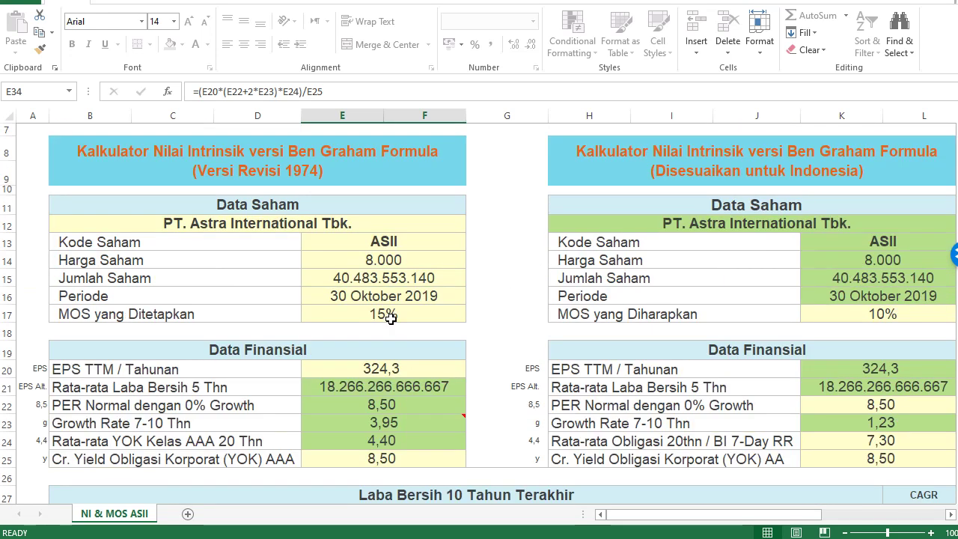
{"action": "scroll", "coordinate": [381, 263], "scroll_direction": "down", "scroll_amount": 3}
{"action": "scroll", "coordinate": [382, 322], "scroll_direction": "down", "scroll_amount": 2}
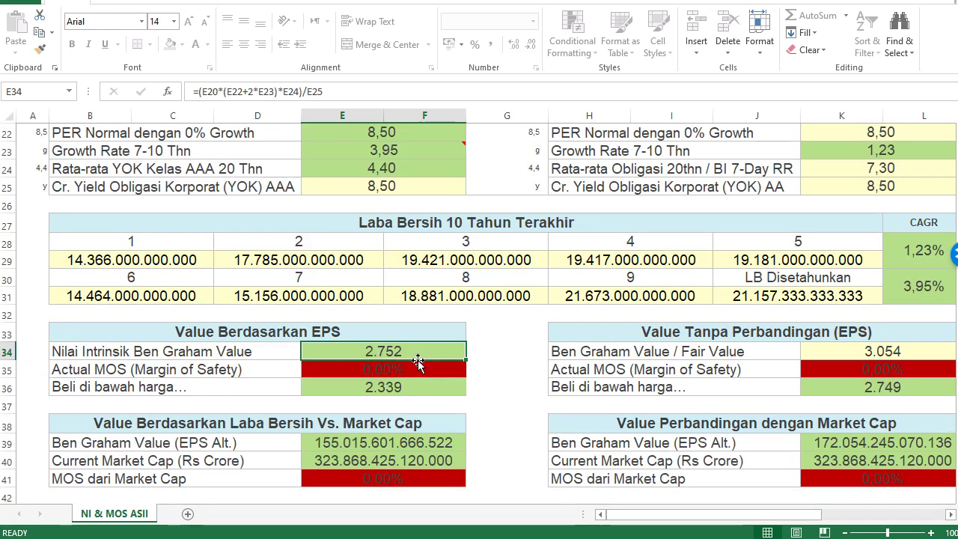
{"action": "scroll", "coordinate": [720, 275], "scroll_direction": "up", "scroll_amount": 2}
{"action": "scroll", "coordinate": [720, 274], "scroll_direction": "up", "scroll_amount": 2}
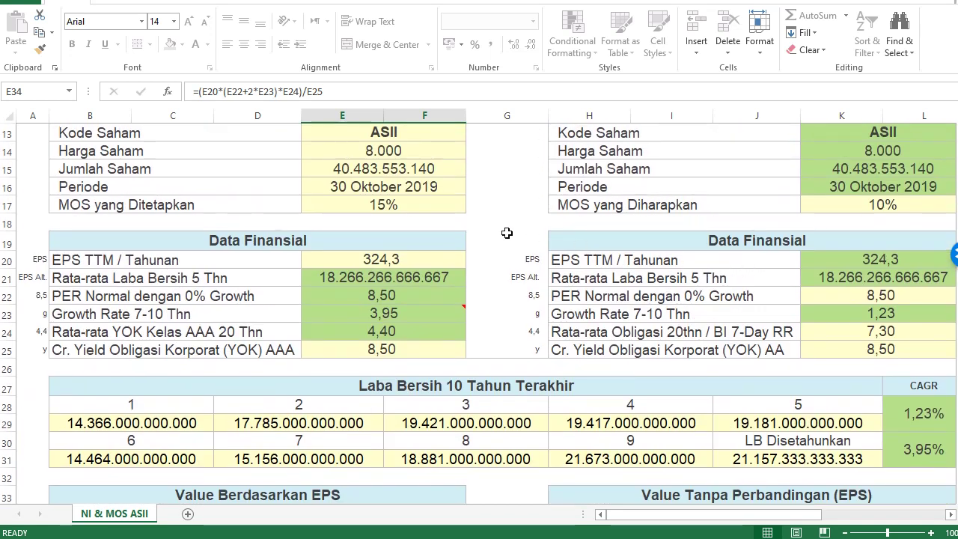
{"action": "left_click", "coordinate": [391, 205]}
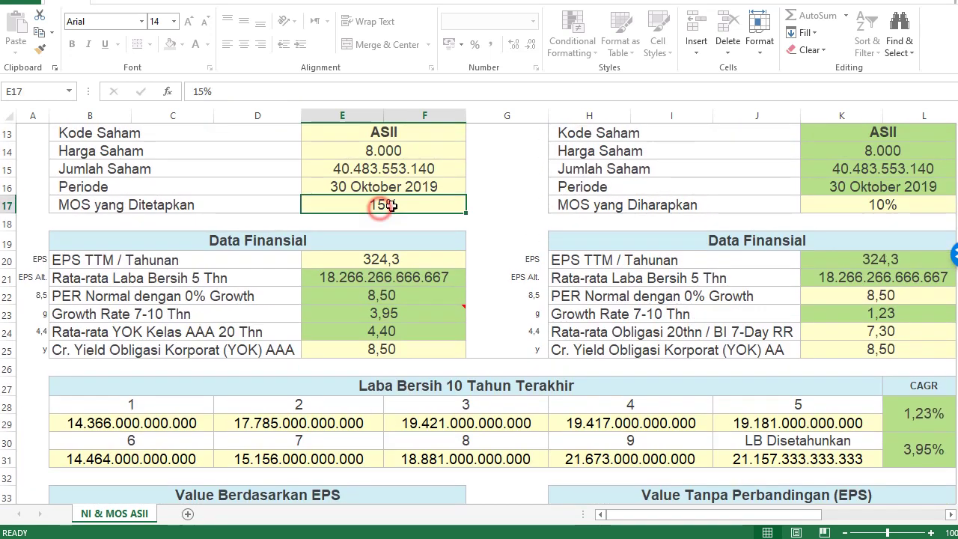
{"action": "left_click", "coordinate": [872, 207]}
{"action": "left_click", "coordinate": [403, 210]}
{"action": "scroll", "coordinate": [492, 321], "scroll_direction": "down", "scroll_amount": 10}
{"action": "scroll", "coordinate": [490, 345], "scroll_direction": "down", "scroll_amount": 8}
{"action": "scroll", "coordinate": [488, 374], "scroll_direction": "down", "scroll_amount": 7}
{"action": "scroll", "coordinate": [488, 374], "scroll_direction": "down", "scroll_amount": 5}
{"action": "scroll", "coordinate": [400, 355], "scroll_direction": "up", "scroll_amount": 5}
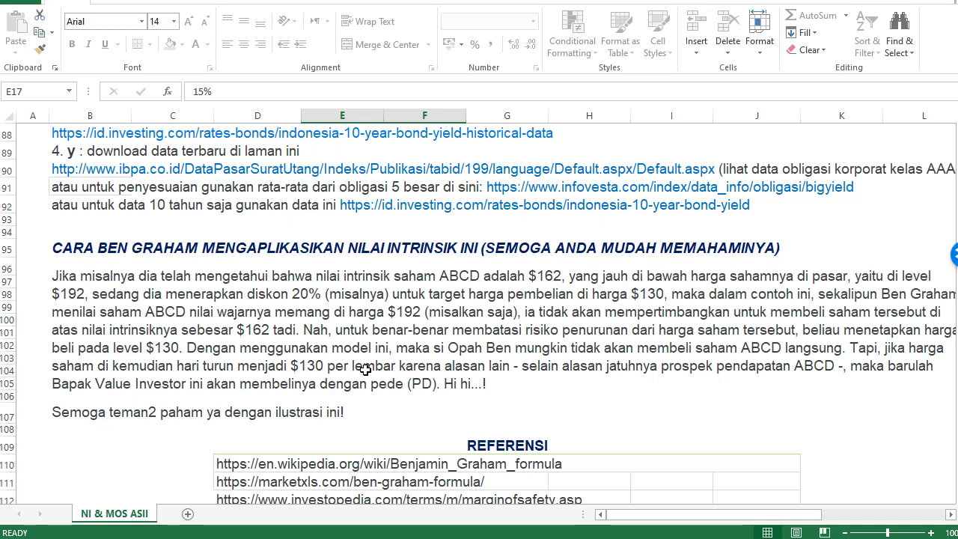
{"action": "scroll", "coordinate": [431, 413], "scroll_direction": "up", "scroll_amount": 5}
{"action": "scroll", "coordinate": [430, 413], "scroll_direction": "up", "scroll_amount": 6}
{"action": "scroll", "coordinate": [378, 382], "scroll_direction": "up", "scroll_amount": 3}
{"action": "scroll", "coordinate": [379, 383], "scroll_direction": "up", "scroll_amount": 4}
{"action": "scroll", "coordinate": [378, 381], "scroll_direction": "up", "scroll_amount": 3}
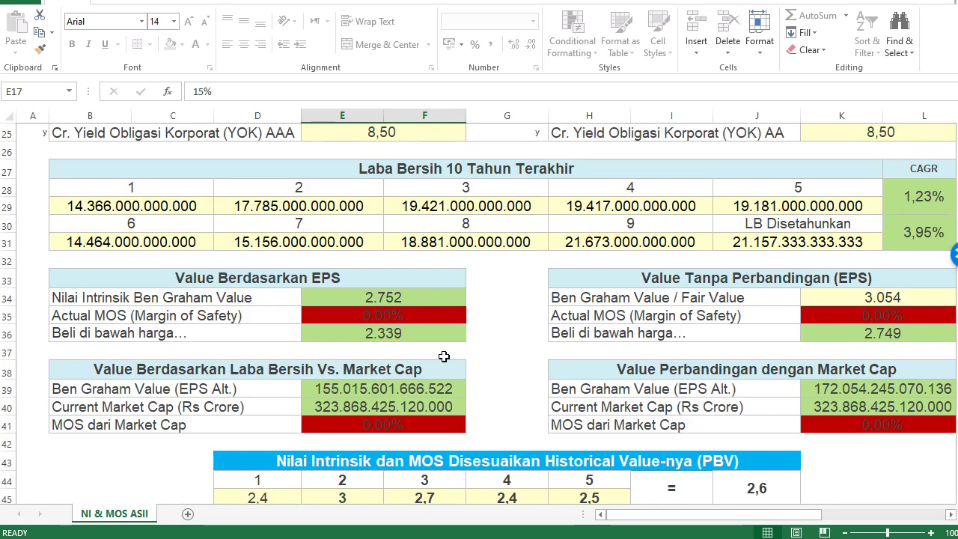
{"action": "scroll", "coordinate": [459, 347], "scroll_direction": "up", "scroll_amount": 3}
{"action": "scroll", "coordinate": [460, 344], "scroll_direction": "down", "scroll_amount": 3}
{"action": "scroll", "coordinate": [310, 322], "scroll_direction": "up", "scroll_amount": 3}
{"action": "scroll", "coordinate": [310, 322], "scroll_direction": "up", "scroll_amount": 3}
{"action": "scroll", "coordinate": [300, 322], "scroll_direction": "up", "scroll_amount": 2}
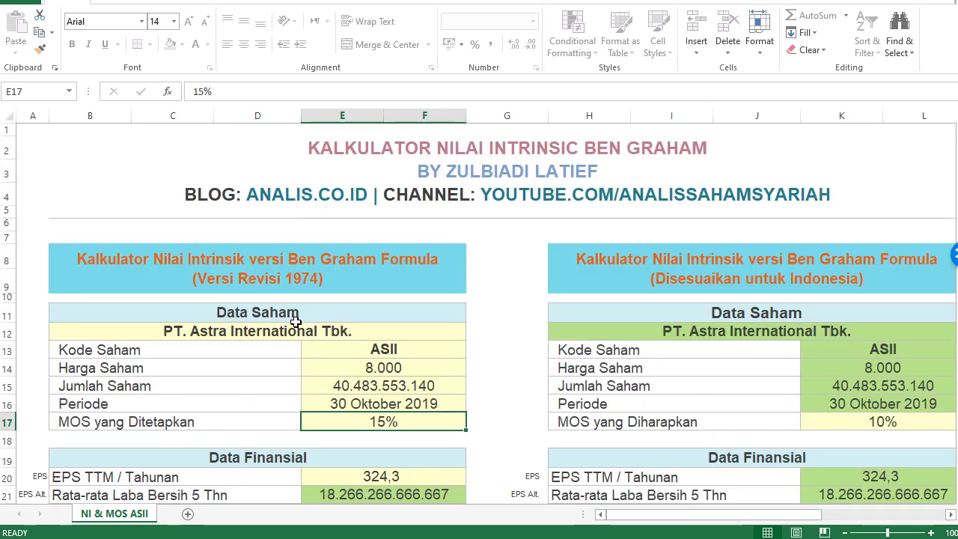
{"action": "scroll", "coordinate": [376, 314], "scroll_direction": "down", "scroll_amount": 1}
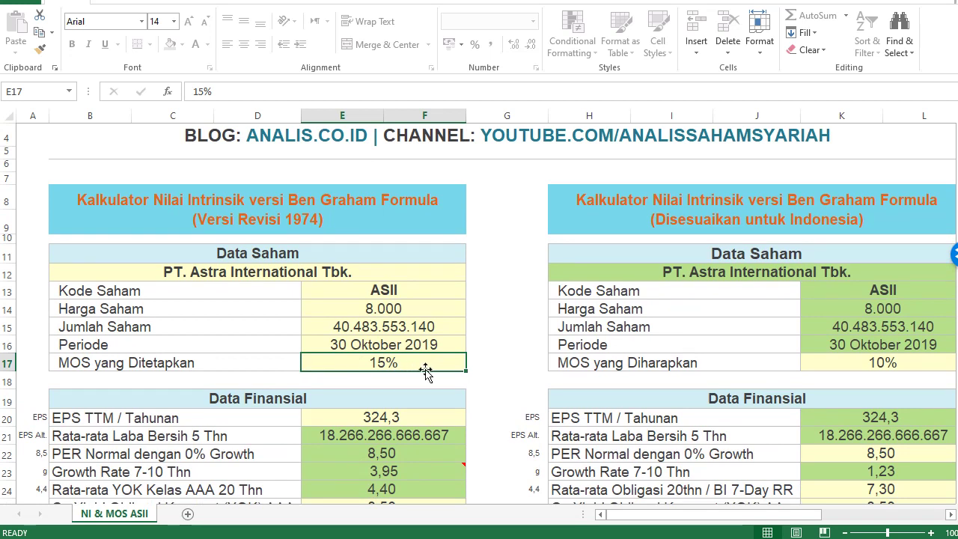
{"action": "scroll", "coordinate": [427, 371], "scroll_direction": "down", "scroll_amount": 2}
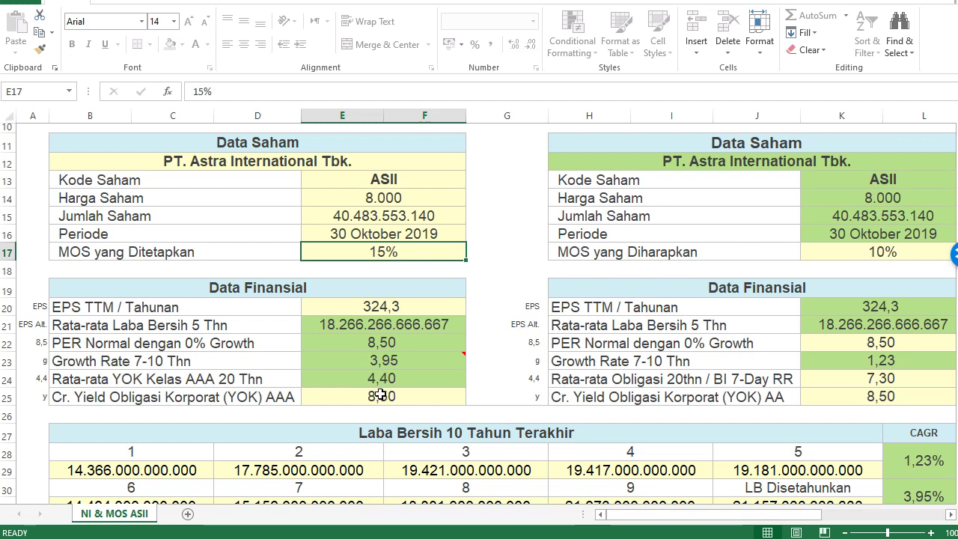
{"action": "scroll", "coordinate": [406, 396], "scroll_direction": "down", "scroll_amount": 2}
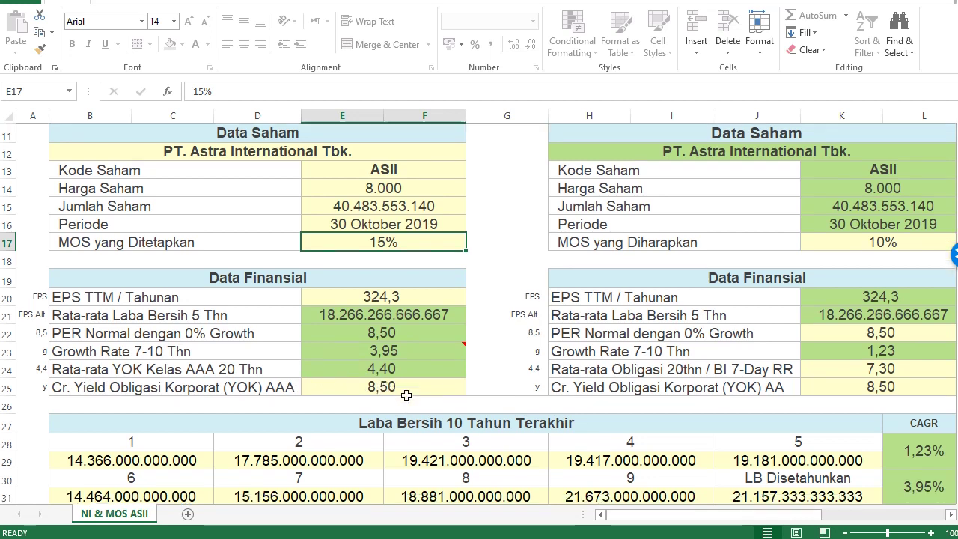
{"action": "scroll", "coordinate": [131, 367], "scroll_direction": "down", "scroll_amount": 2}
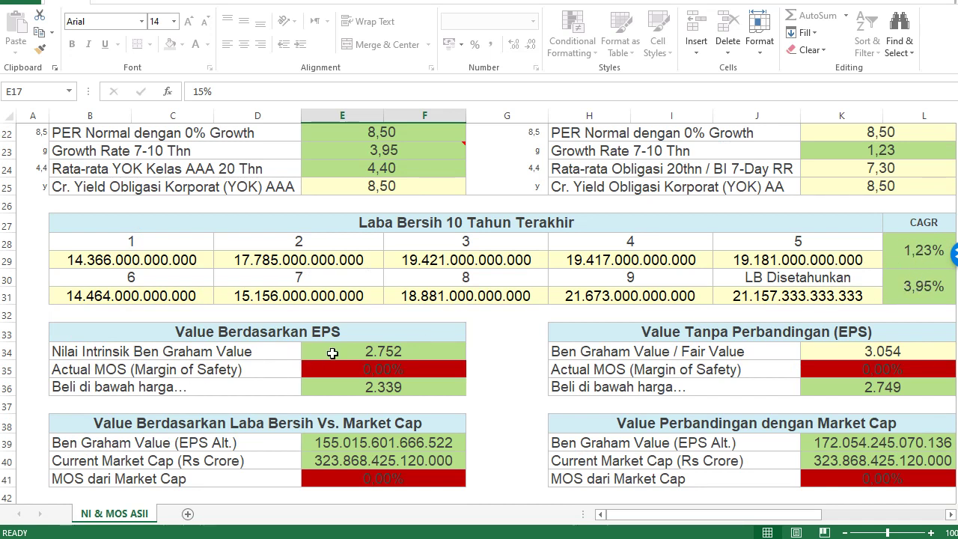
{"action": "left_click", "coordinate": [391, 351]}
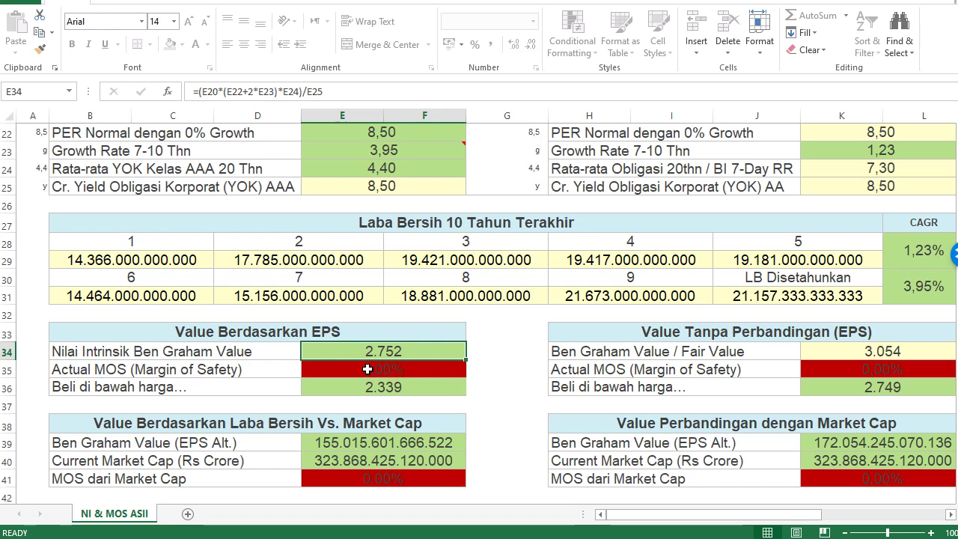
Step: Point out the 15% margin of safety on the ASII sheet
{"action": "scroll", "coordinate": [381, 368], "scroll_direction": "up", "scroll_amount": 2}
{"action": "scroll", "coordinate": [381, 367], "scroll_direction": "up", "scroll_amount": 5}
{"action": "scroll", "coordinate": [381, 368], "scroll_direction": "down", "scroll_amount": 2}
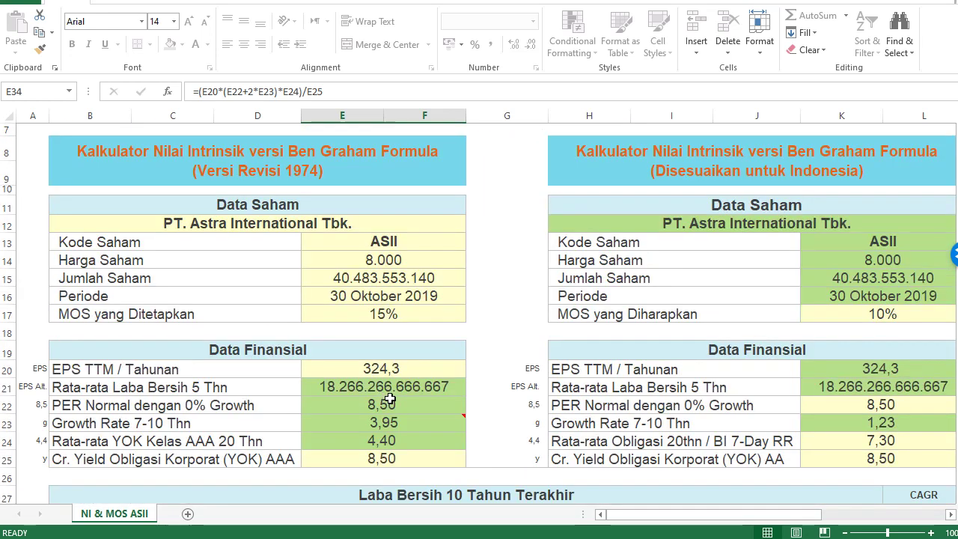
{"action": "left_click", "coordinate": [392, 318]}
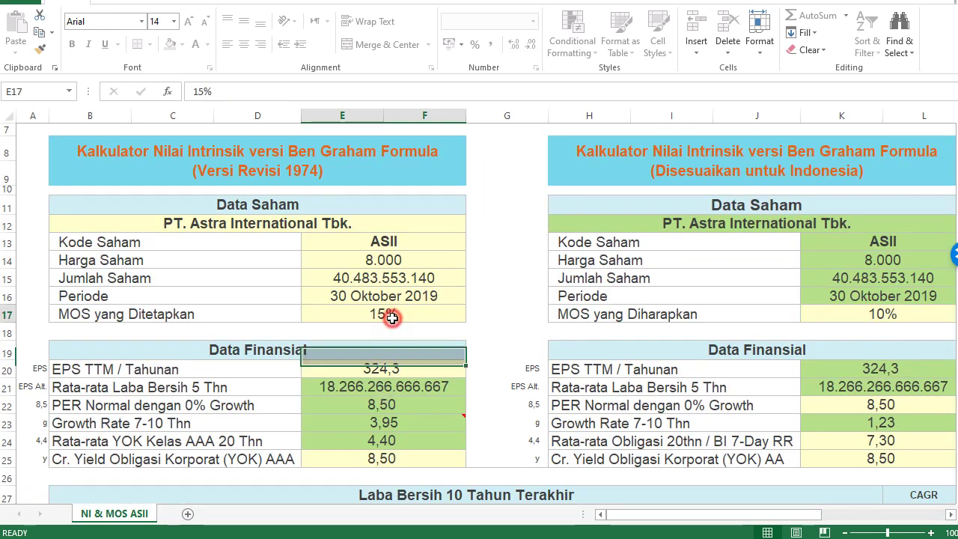
Step: Change the share price in E14 to 2000 and review the resulting margin of safety
{"action": "left_click", "coordinate": [376, 262]}
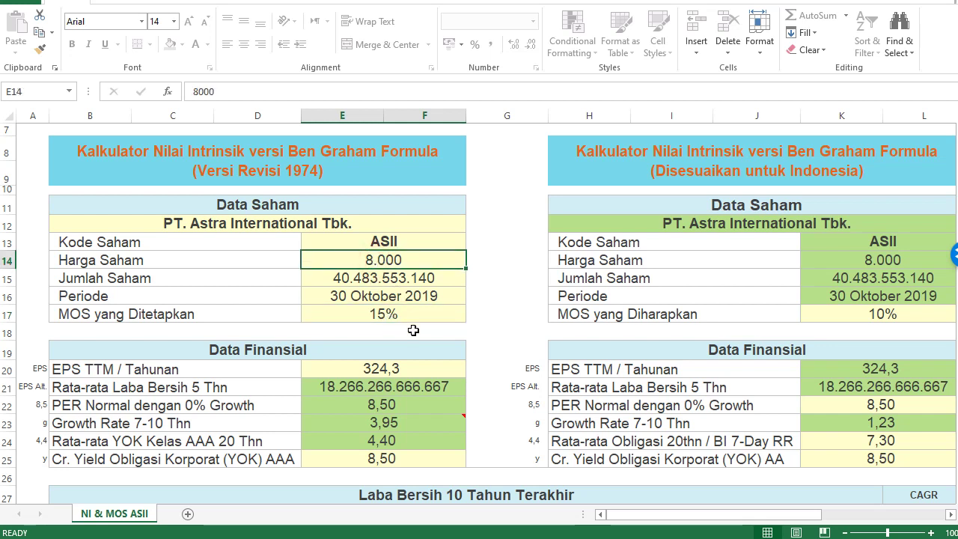
{"action": "type", "text": "2000"}
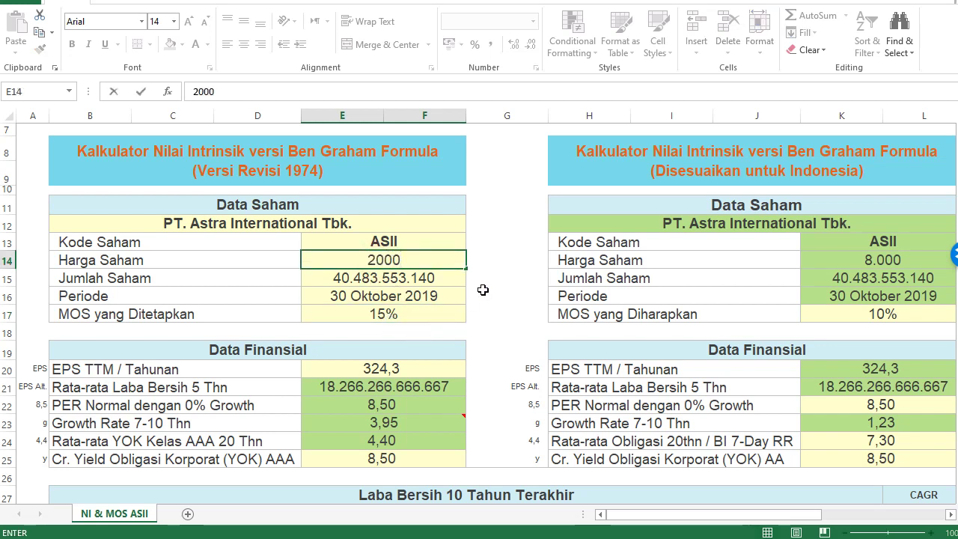
{"action": "left_click", "coordinate": [485, 280]}
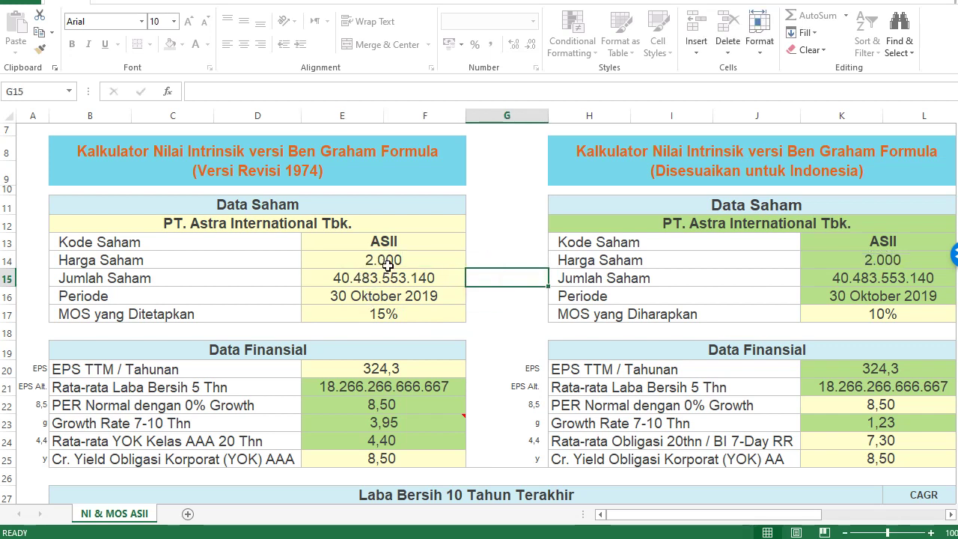
{"action": "left_click", "coordinate": [366, 317]}
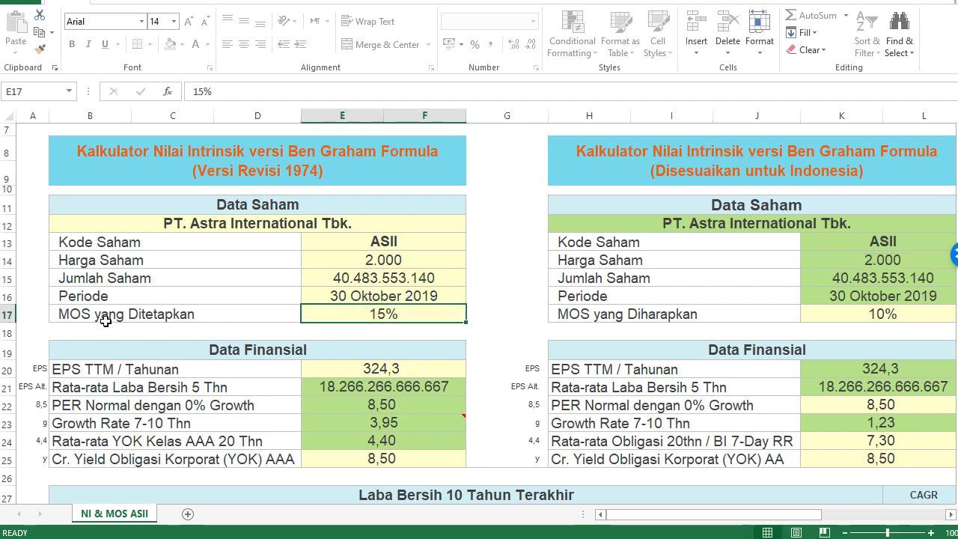
{"action": "scroll", "coordinate": [382, 319], "scroll_direction": "down", "scroll_amount": 2}
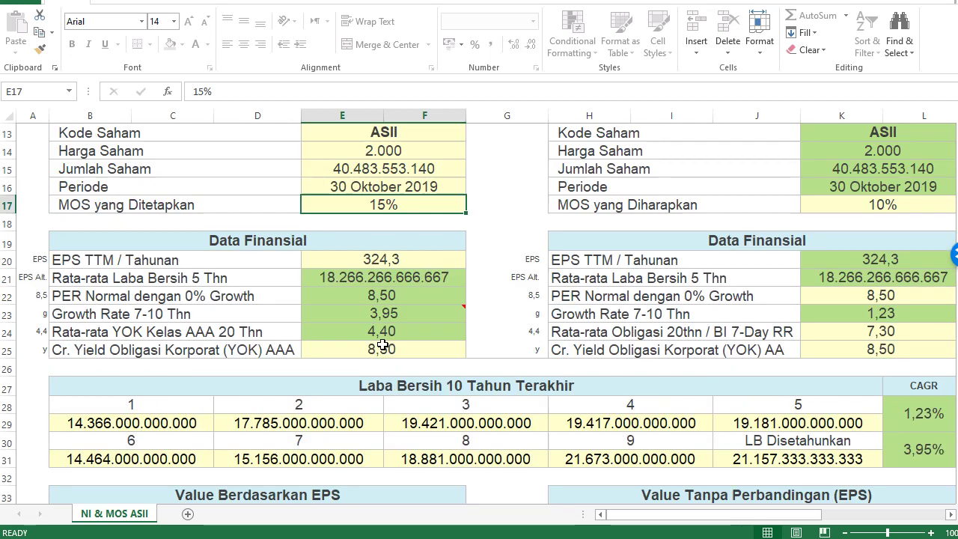
{"action": "scroll", "coordinate": [385, 329], "scroll_direction": "down", "scroll_amount": 1}
{"action": "scroll", "coordinate": [393, 352], "scroll_direction": "down", "scroll_amount": 1}
{"action": "scroll", "coordinate": [407, 383], "scroll_direction": "down", "scroll_amount": 2}
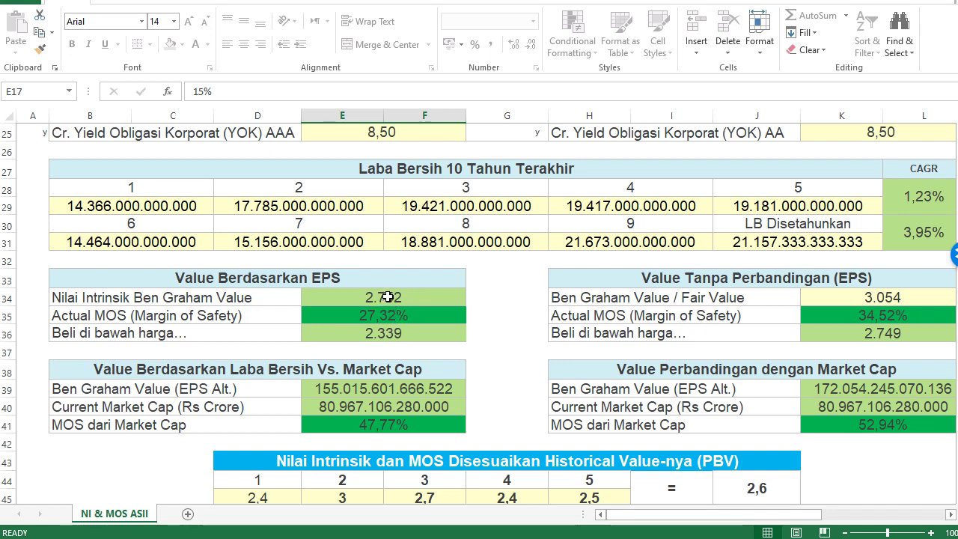
Step: Inspect the E34 intrinsic value and E36 =IFERROR(E34*(1-E$17);"") buy-below formulas, then scroll the notes
{"action": "left_click", "coordinate": [388, 296]}
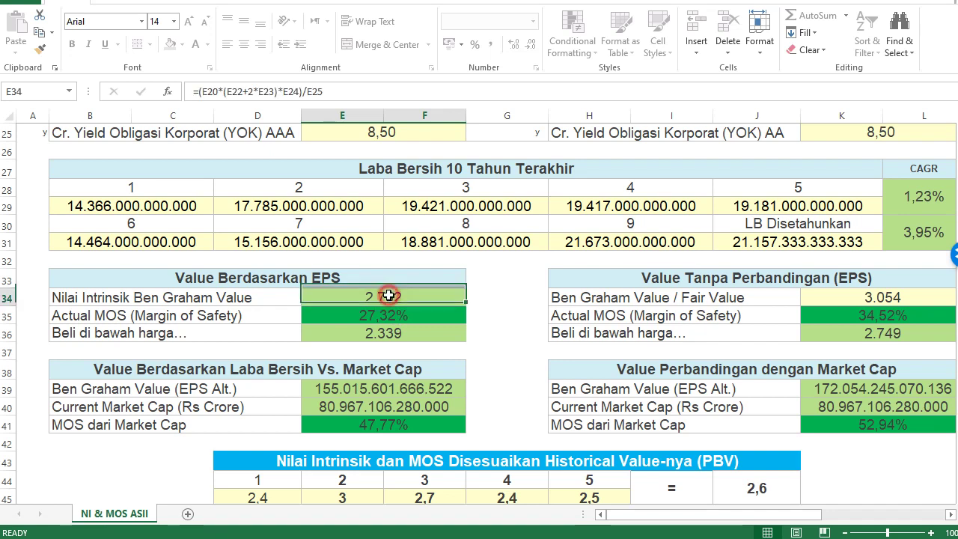
{"action": "left_click", "coordinate": [378, 334]}
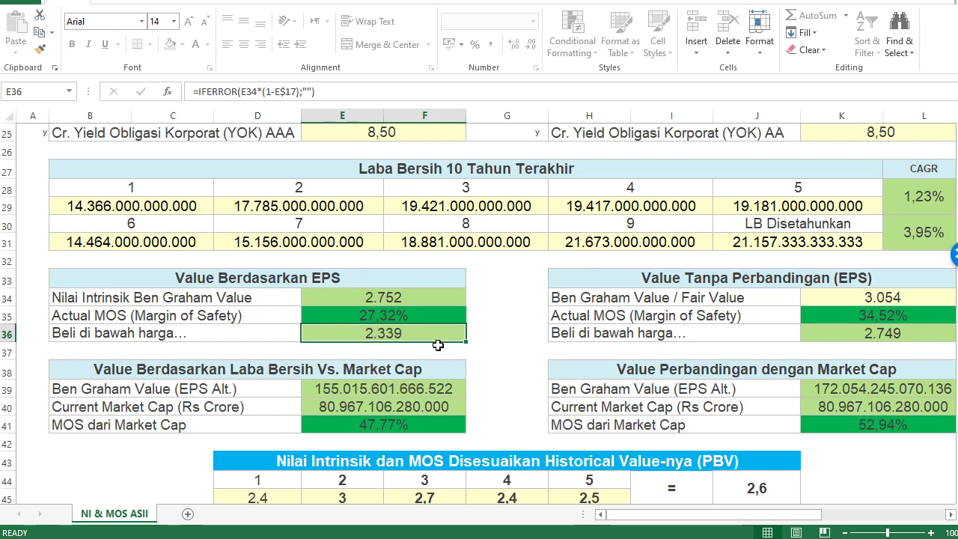
{"action": "scroll", "coordinate": [437, 345], "scroll_direction": "down", "scroll_amount": 2}
{"action": "scroll", "coordinate": [434, 343], "scroll_direction": "down", "scroll_amount": 1}
{"action": "scroll", "coordinate": [428, 340], "scroll_direction": "down", "scroll_amount": 3}
{"action": "scroll", "coordinate": [425, 339], "scroll_direction": "down", "scroll_amount": 5}
{"action": "scroll", "coordinate": [425, 339], "scroll_direction": "down", "scroll_amount": 1}
{"action": "scroll", "coordinate": [430, 334], "scroll_direction": "down", "scroll_amount": 2}
{"action": "scroll", "coordinate": [436, 332], "scroll_direction": "down", "scroll_amount": 3}
{"action": "scroll", "coordinate": [440, 332], "scroll_direction": "down", "scroll_amount": 2}
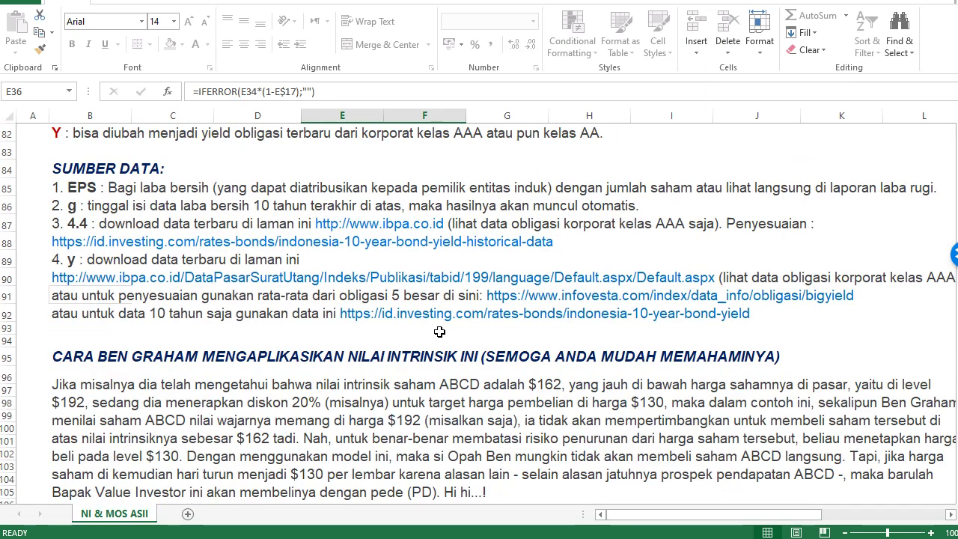
{"action": "scroll", "coordinate": [439, 331], "scroll_direction": "down", "scroll_amount": 2}
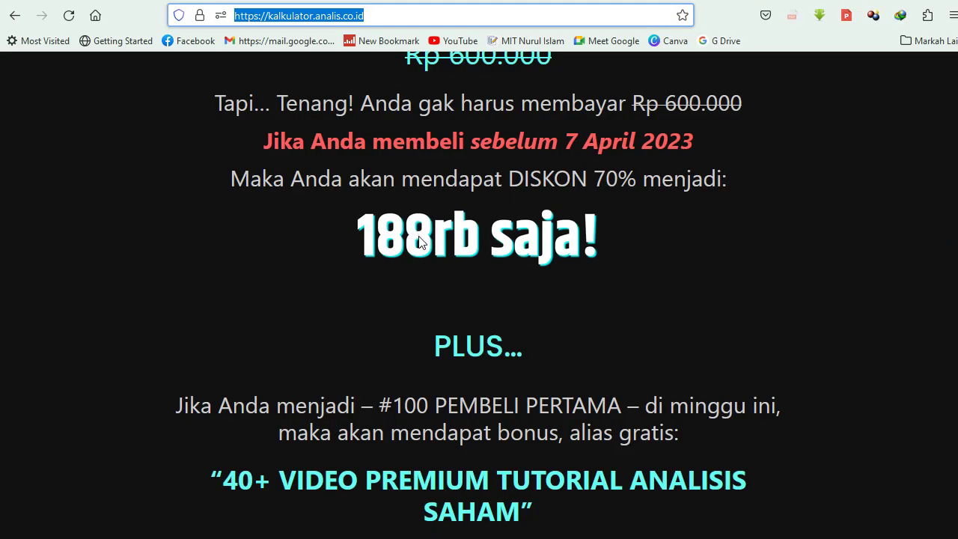
Step: Highlight the 7 April 2023 discount deadline and the original Rp 600.000 price
{"action": "scroll", "coordinate": [594, 313], "scroll_direction": "up", "scroll_amount": 3}
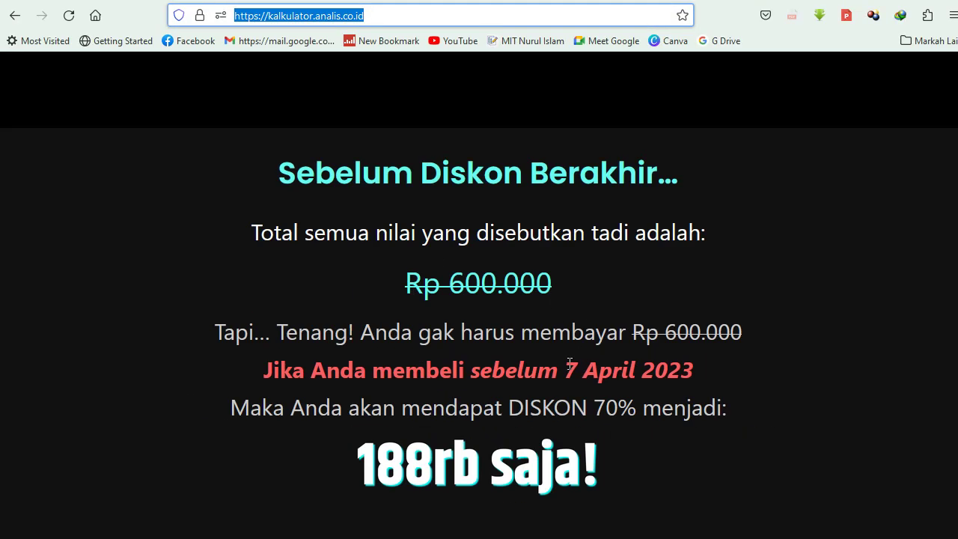
{"action": "left_click_drag", "start_coordinate": [565, 370], "coordinate": [692, 367]}
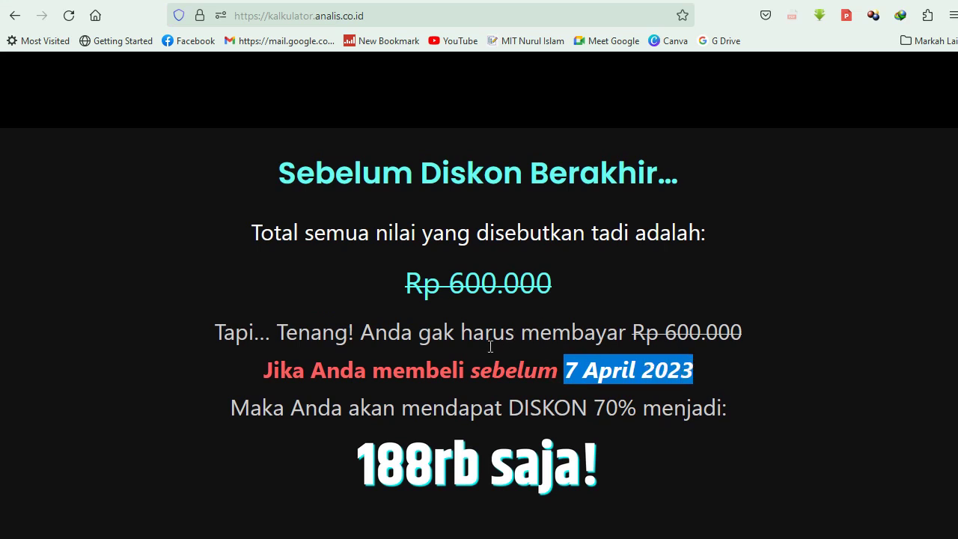
{"action": "scroll", "coordinate": [574, 370], "scroll_direction": "down", "scroll_amount": 2}
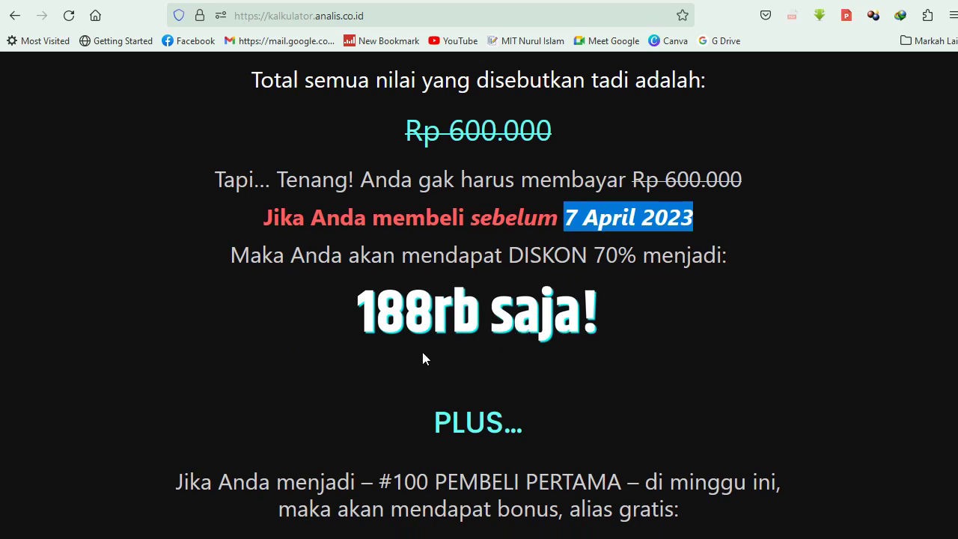
{"action": "scroll", "coordinate": [391, 349], "scroll_direction": "up", "scroll_amount": 3}
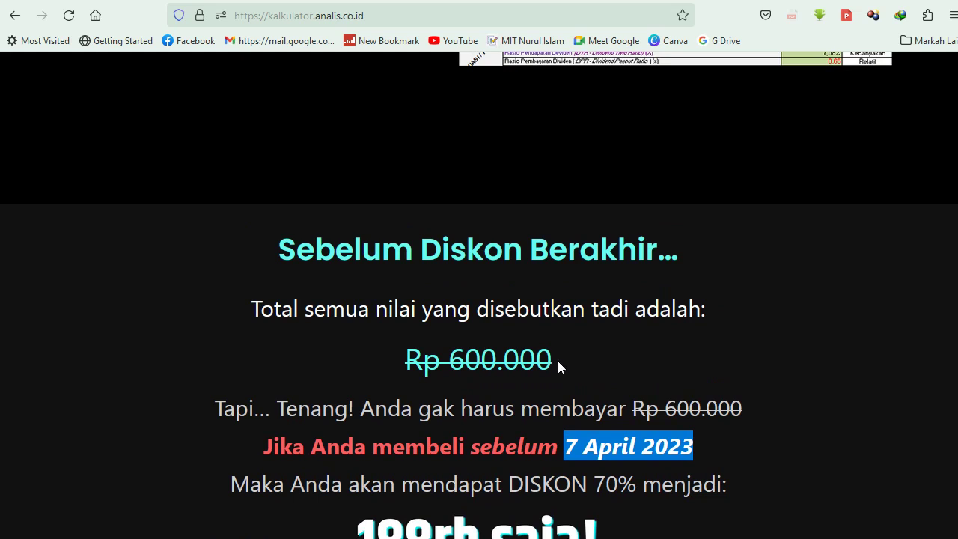
{"action": "left_click_drag", "start_coordinate": [563, 364], "coordinate": [408, 364]}
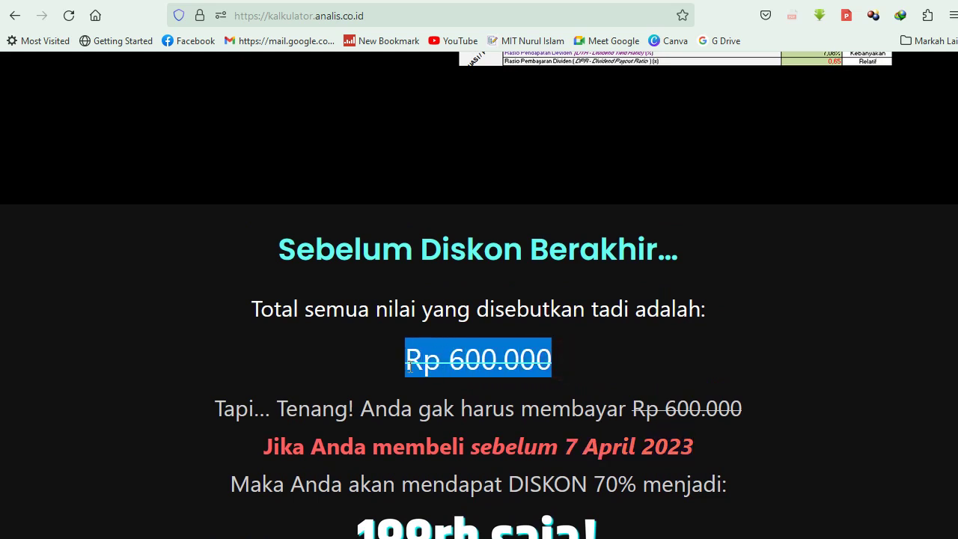
Step: Highlight the #100 PEMBELI PERTAMA bonus condition and the 40+ Video Premium Analisis Saham heading
{"action": "scroll", "coordinate": [513, 386], "scroll_direction": "down", "scroll_amount": 3}
{"action": "scroll", "coordinate": [464, 389], "scroll_direction": "down", "scroll_amount": 2}
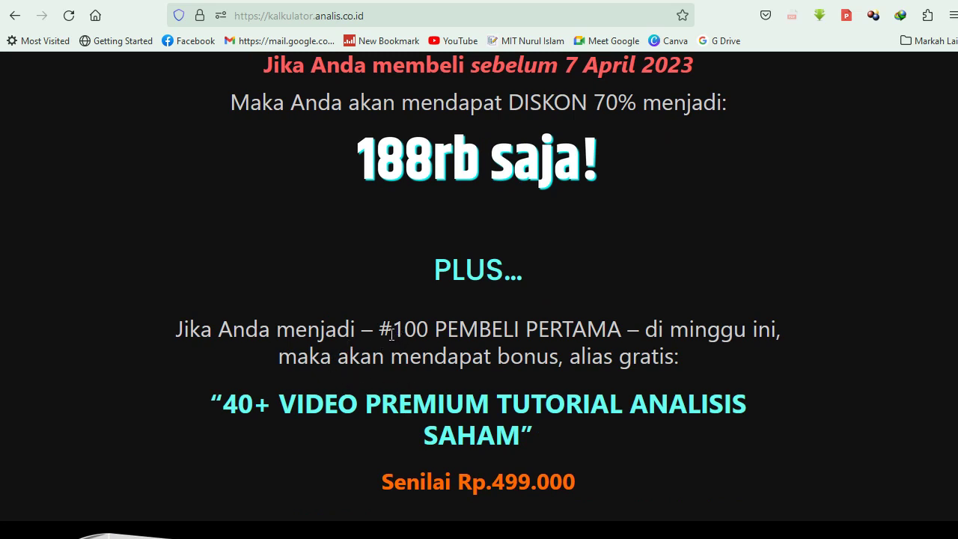
{"action": "left_click_drag", "start_coordinate": [379, 330], "coordinate": [624, 335]}
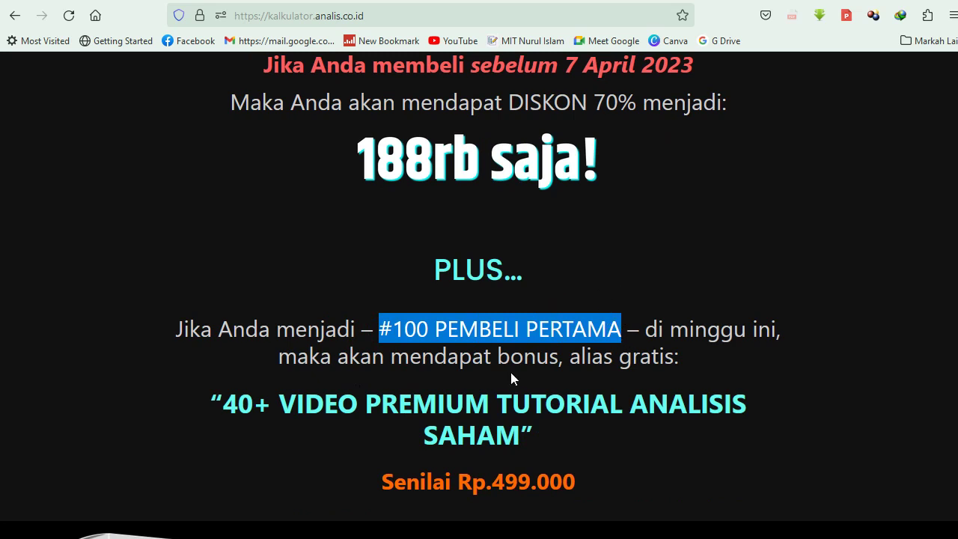
{"action": "scroll", "coordinate": [528, 373], "scroll_direction": "down", "scroll_amount": 3}
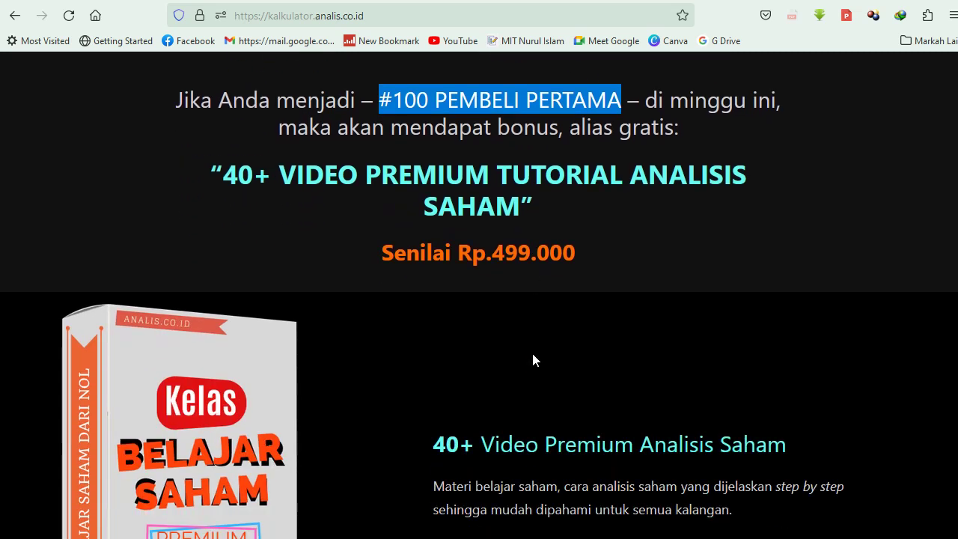
{"action": "scroll", "coordinate": [532, 350], "scroll_direction": "up", "scroll_amount": 2}
{"action": "scroll", "coordinate": [533, 354], "scroll_direction": "up", "scroll_amount": 1}
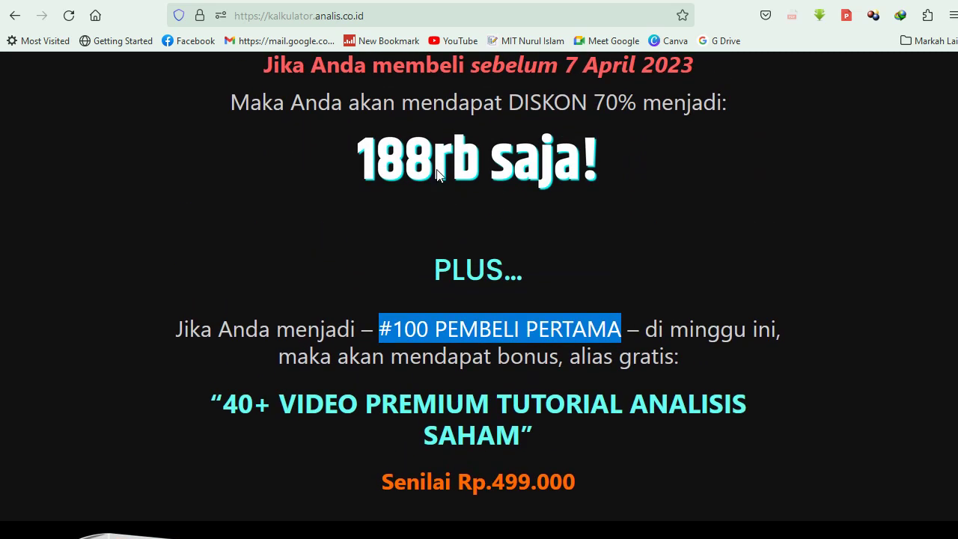
{"action": "scroll", "coordinate": [479, 233], "scroll_direction": "down", "scroll_amount": 4}
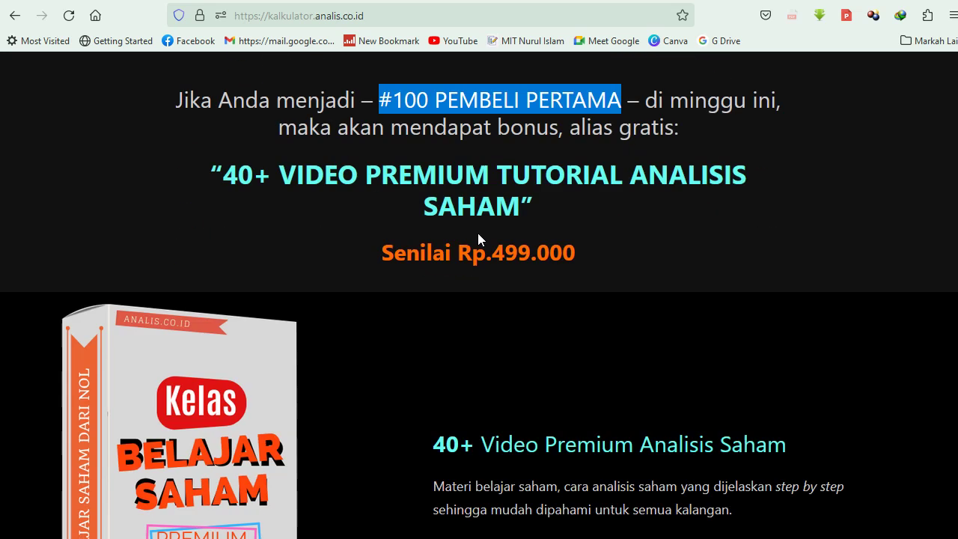
{"action": "scroll", "coordinate": [463, 255], "scroll_direction": "down", "scroll_amount": 3}
{"action": "left_click_drag", "start_coordinate": [434, 214], "coordinate": [814, 227]}
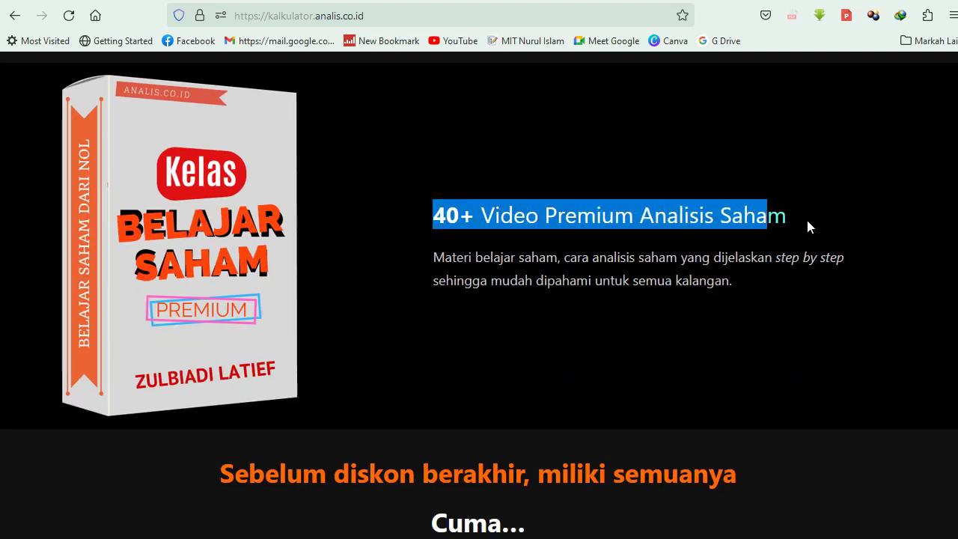
Step: Scroll back up to the Kalkulator Saham Excel Terlengkap headline
{"action": "scroll", "coordinate": [524, 273], "scroll_direction": "up", "scroll_amount": 3}
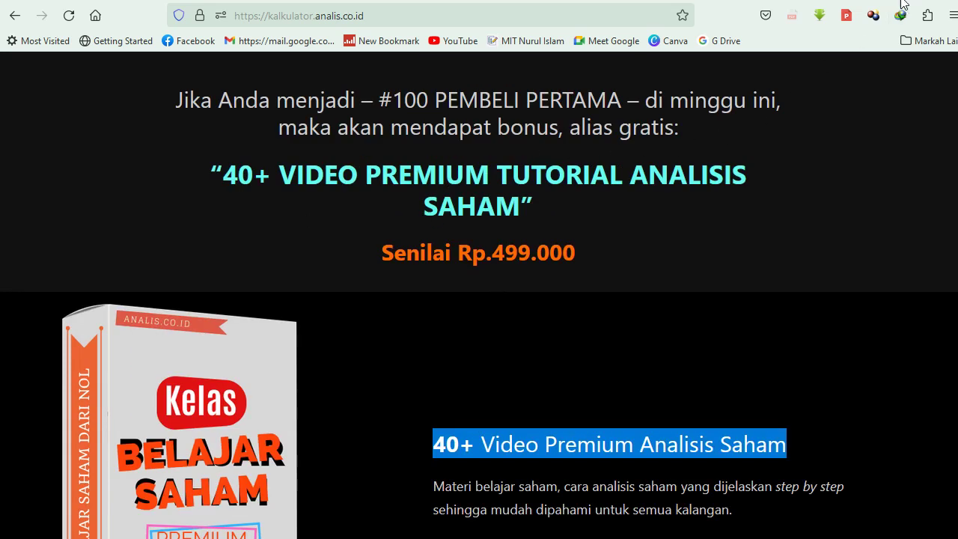
{"action": "scroll", "coordinate": [682, 155], "scroll_direction": "up", "scroll_amount": 3}
{"action": "scroll", "coordinate": [652, 188], "scroll_direction": "up", "scroll_amount": 5}
{"action": "scroll", "coordinate": [667, 197], "scroll_direction": "up", "scroll_amount": 5}
{"action": "scroll", "coordinate": [672, 189], "scroll_direction": "up", "scroll_amount": 5}
{"action": "scroll", "coordinate": [674, 184], "scroll_direction": "up", "scroll_amount": 5}
{"action": "scroll", "coordinate": [678, 179], "scroll_direction": "up", "scroll_amount": 5}
{"action": "scroll", "coordinate": [680, 181], "scroll_direction": "up", "scroll_amount": 5}
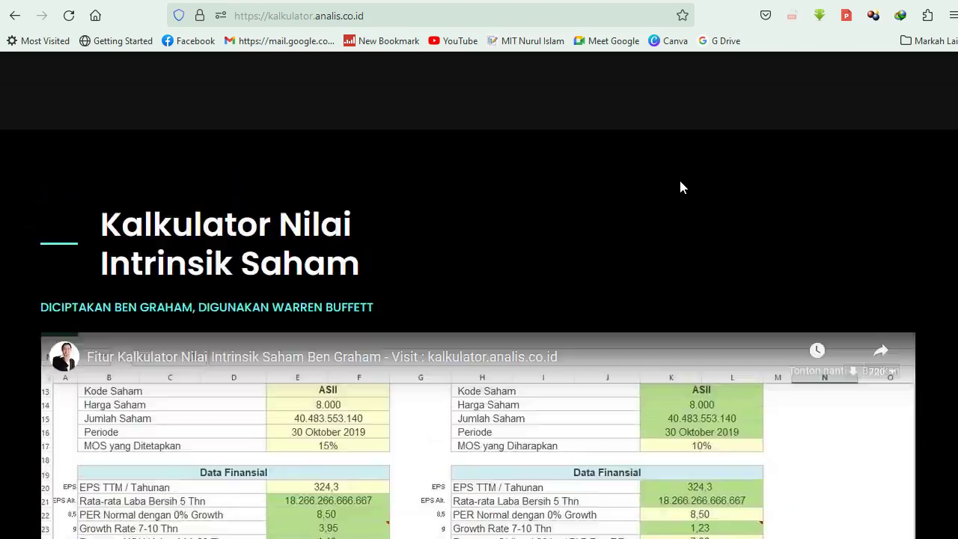
{"action": "scroll", "coordinate": [679, 180], "scroll_direction": "up", "scroll_amount": 5}
{"action": "scroll", "coordinate": [678, 177], "scroll_direction": "up", "scroll_amount": 5}
{"action": "scroll", "coordinate": [676, 176], "scroll_direction": "up", "scroll_amount": 5}
{"action": "scroll", "coordinate": [673, 179], "scroll_direction": "up", "scroll_amount": 5}
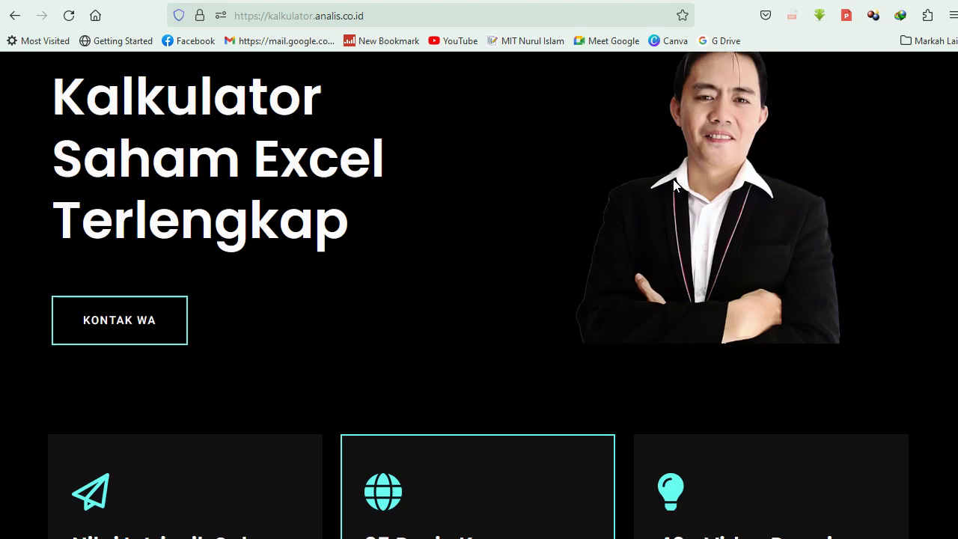